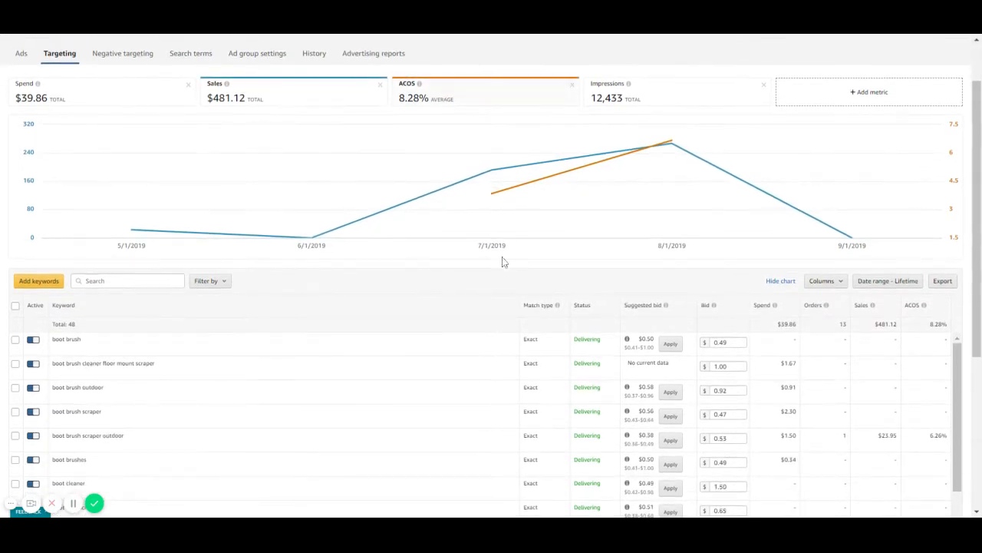
pyautogui.scroll(-1, 309, 351)
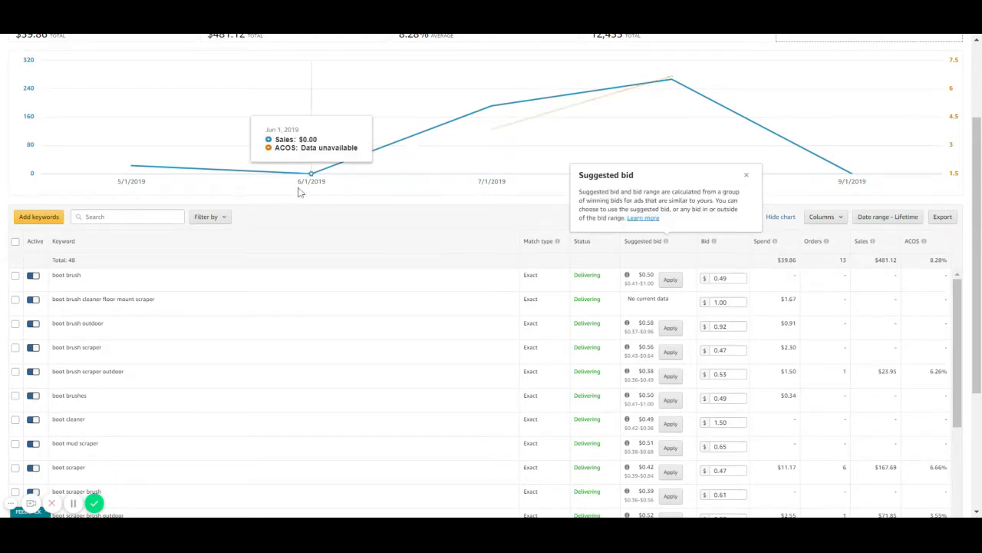
# Filter the keyword list to show only the Exact match type.
pyautogui.click(209, 219)
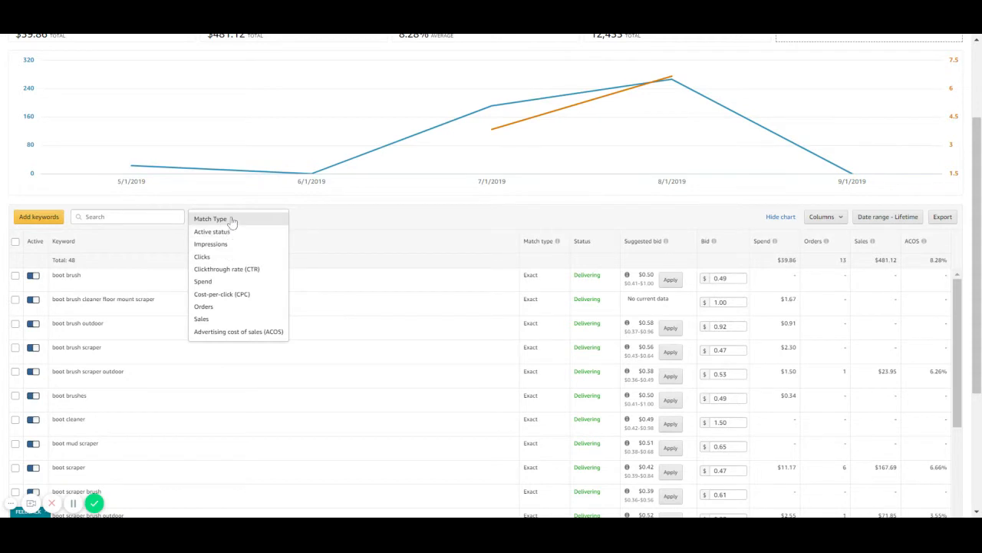
pyautogui.click(234, 219)
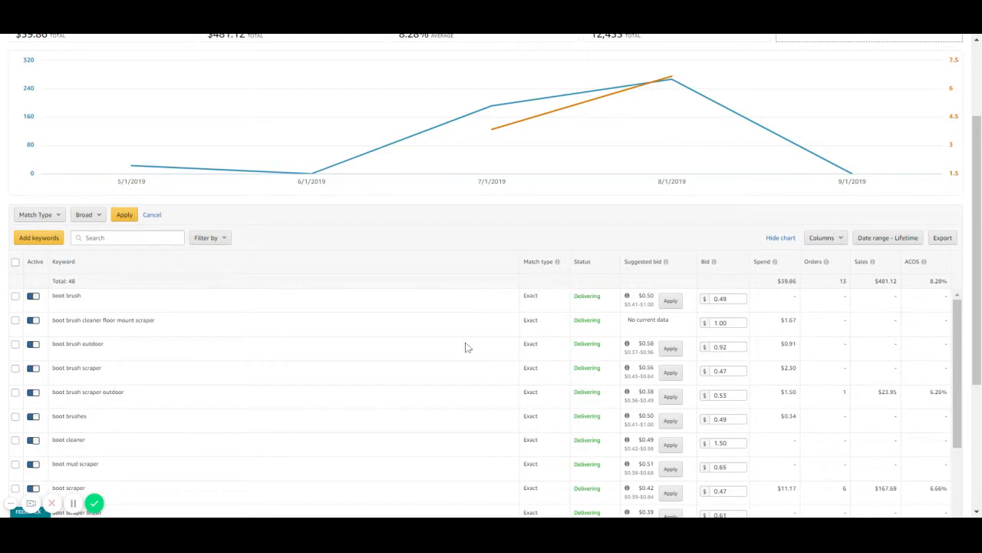
pyautogui.click(86, 215)
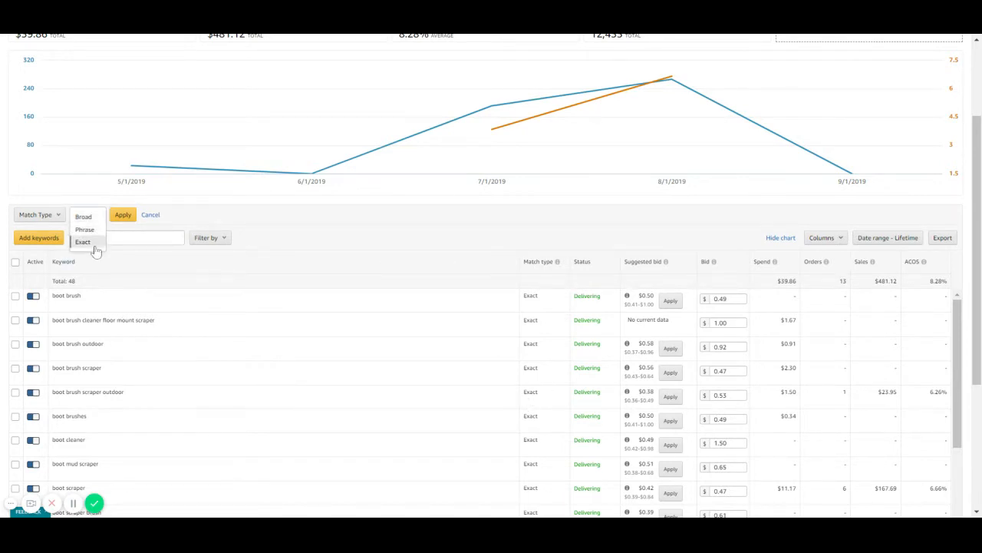
pyautogui.click(93, 243)
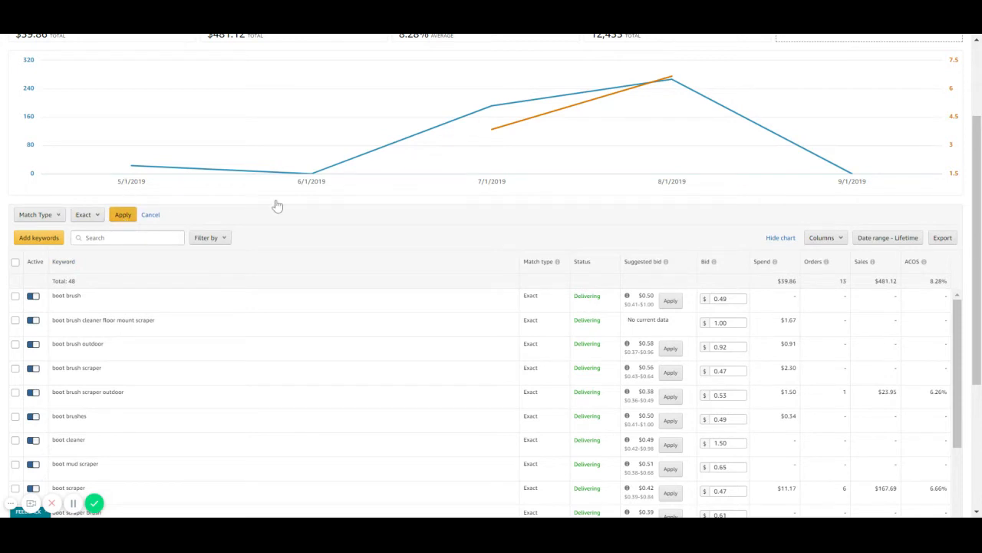
pyautogui.click(123, 215)
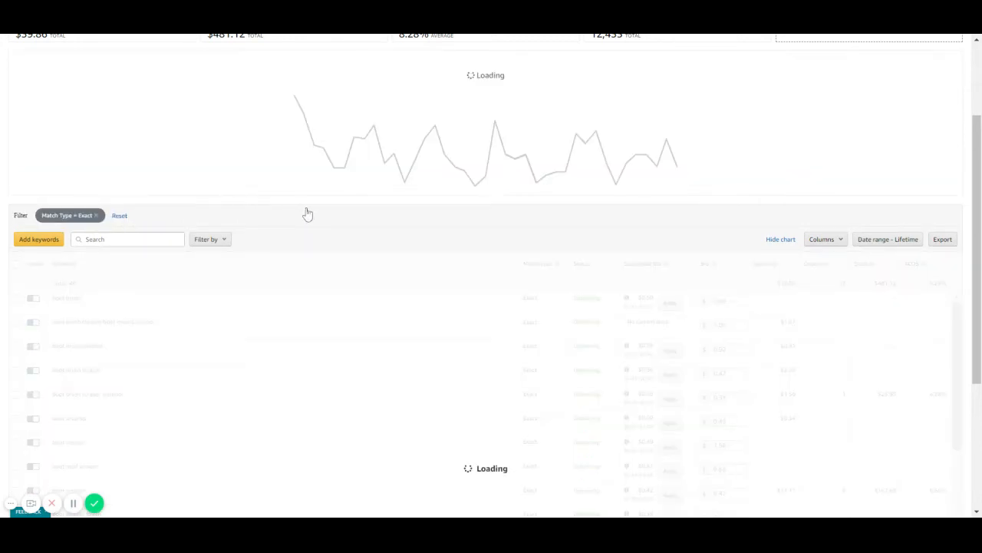
# Add a filter that limits the keywords to the Enabled active status.
pyautogui.click(202, 239)
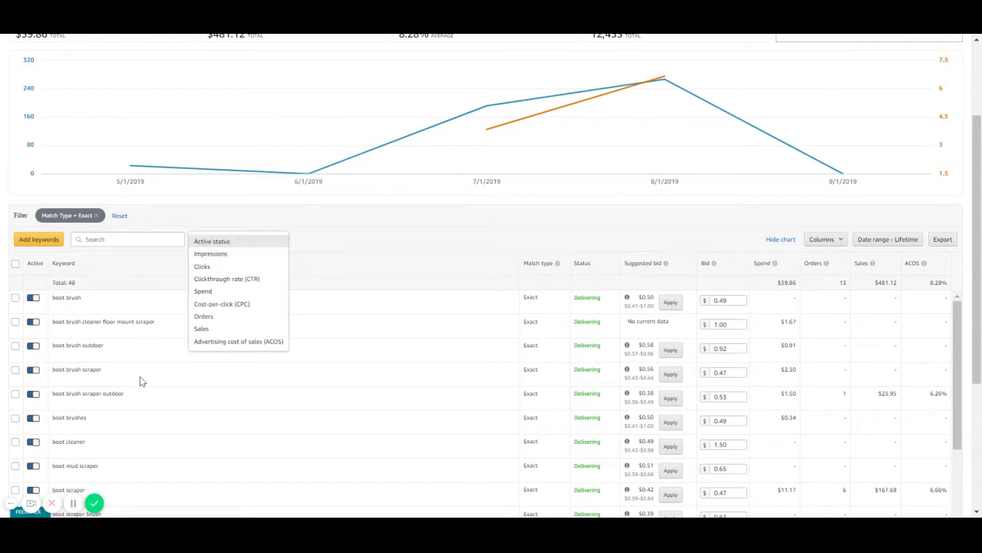
pyautogui.click(230, 241)
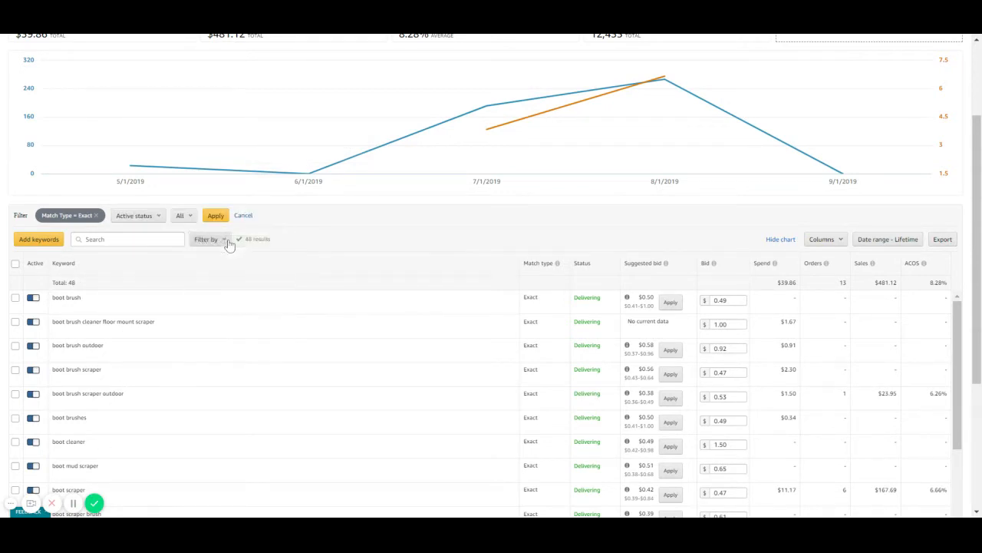
pyautogui.click(188, 217)
pyautogui.click(188, 239)
pyautogui.click(230, 214)
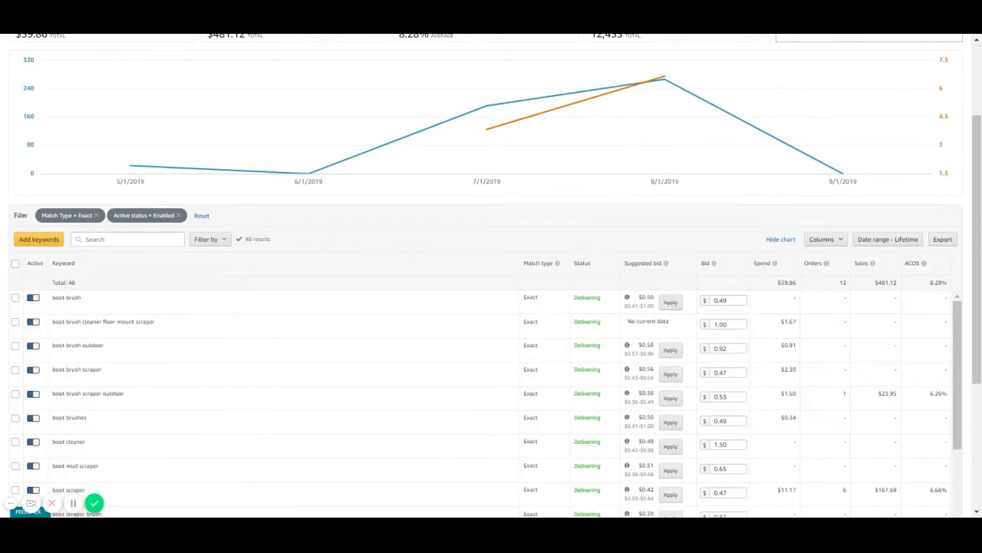
# Sort the keywords by ACOS and add a filter for advertising cost of sales greater than 30%.
pyautogui.click(210, 239)
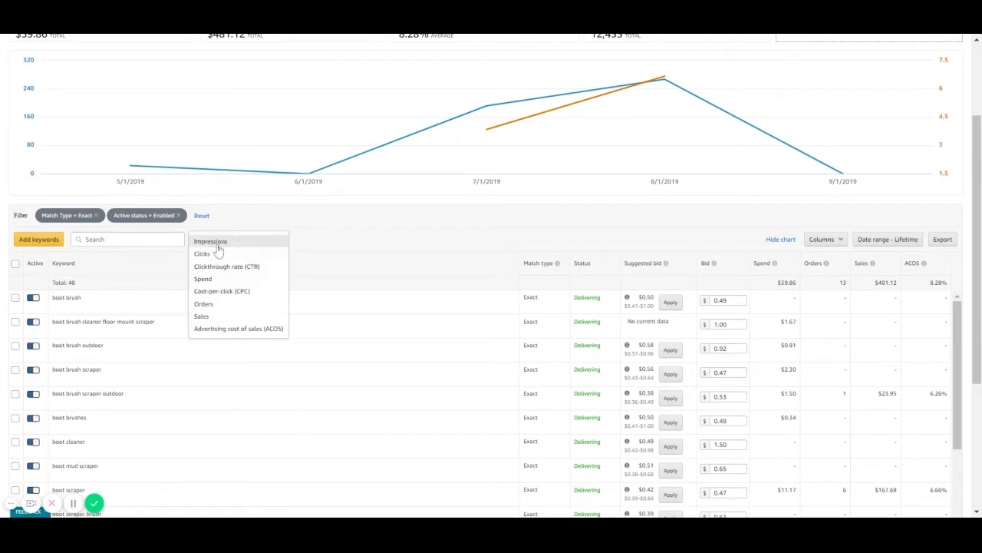
pyautogui.click(223, 332)
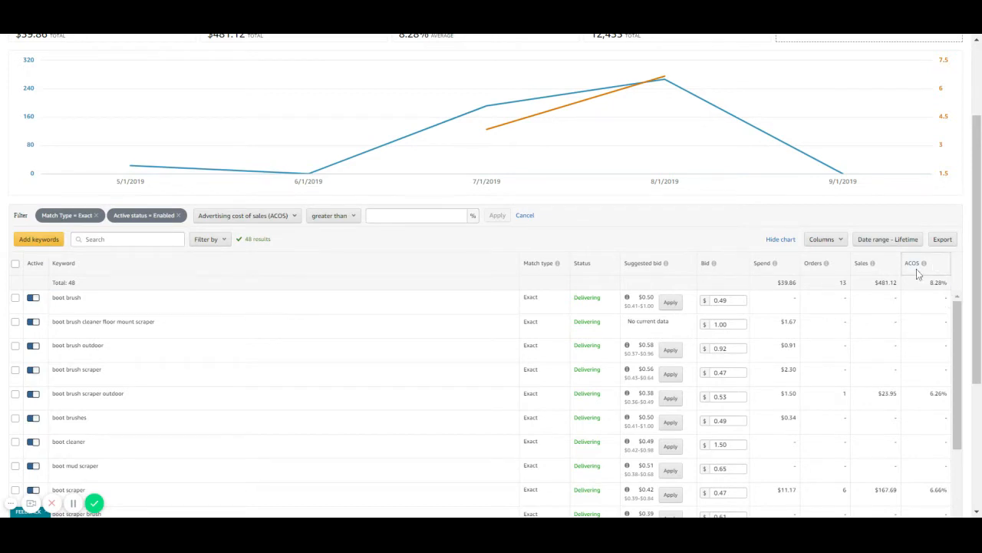
pyautogui.click(938, 273)
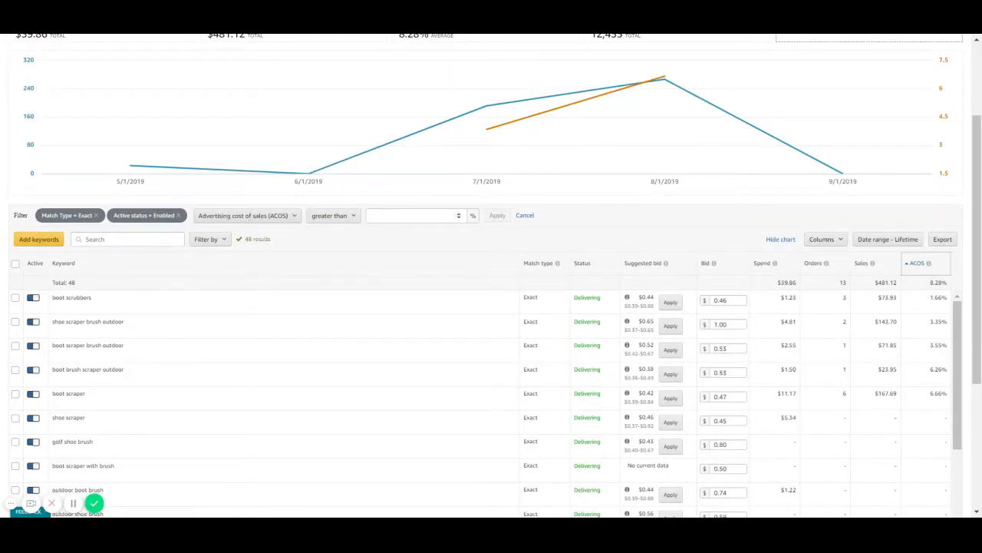
pyautogui.click(410, 215)
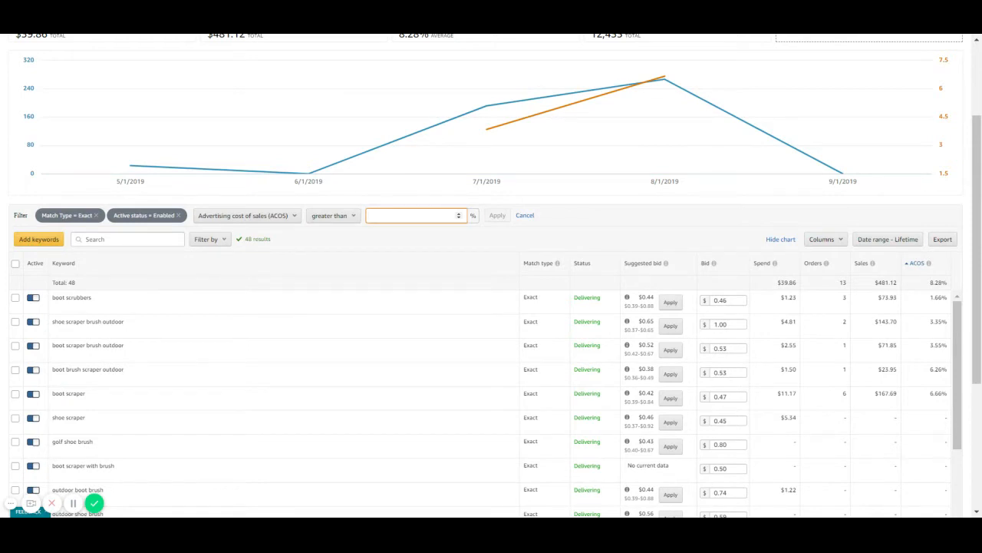
pyautogui.write('5')
pyautogui.click(492, 218)
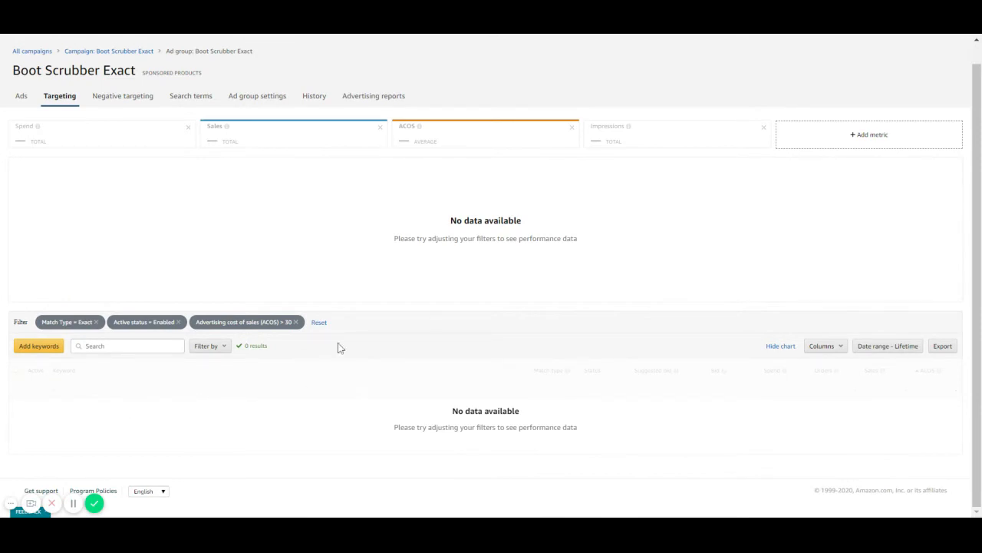
# Change the ACOS filter's condition to less than 30%.
pyautogui.click(284, 323)
pyautogui.click(320, 327)
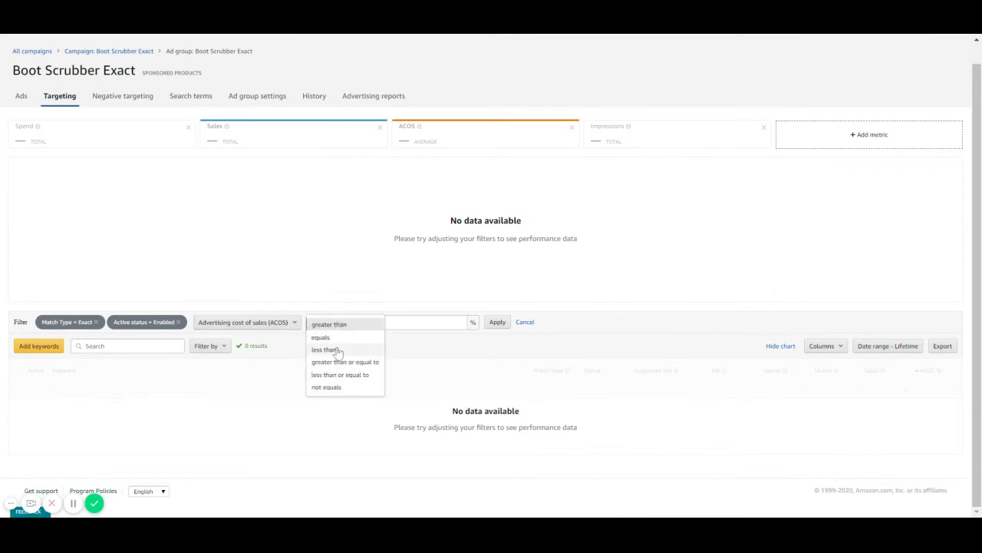
pyautogui.click(324, 350)
pyautogui.click(486, 322)
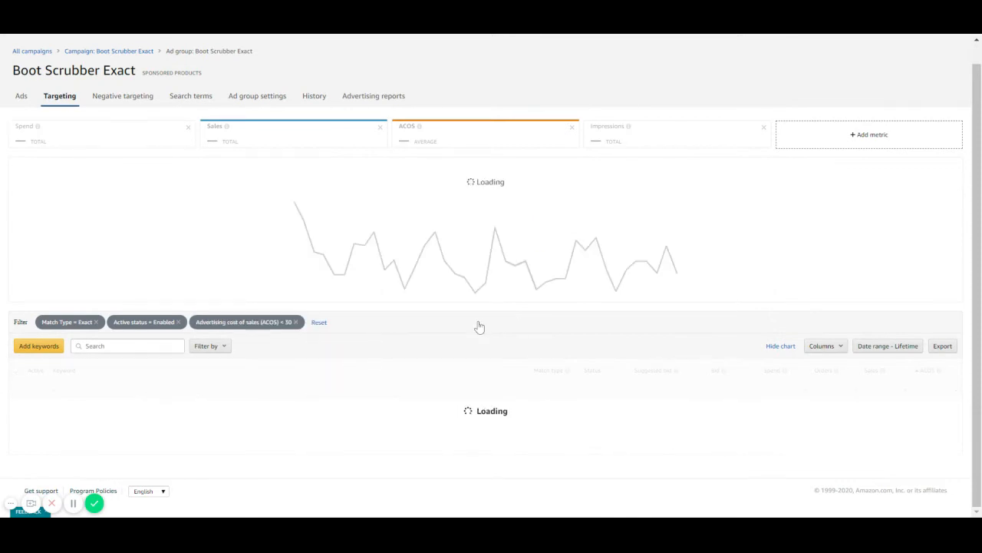
# Select all the filtered low-ACOS keywords and increase their bids by 20%.
pyautogui.scroll(-1, 481, 327)
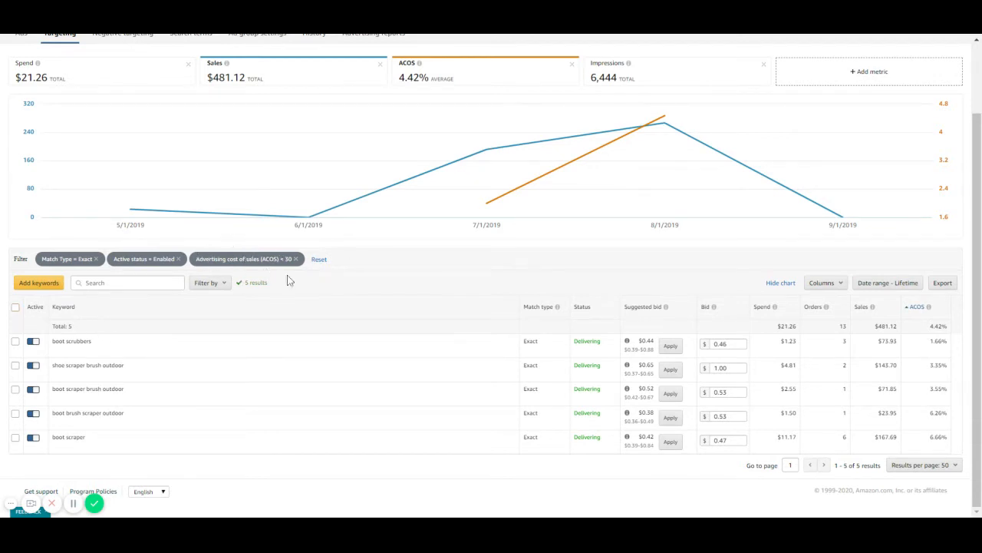
pyautogui.click(14, 308)
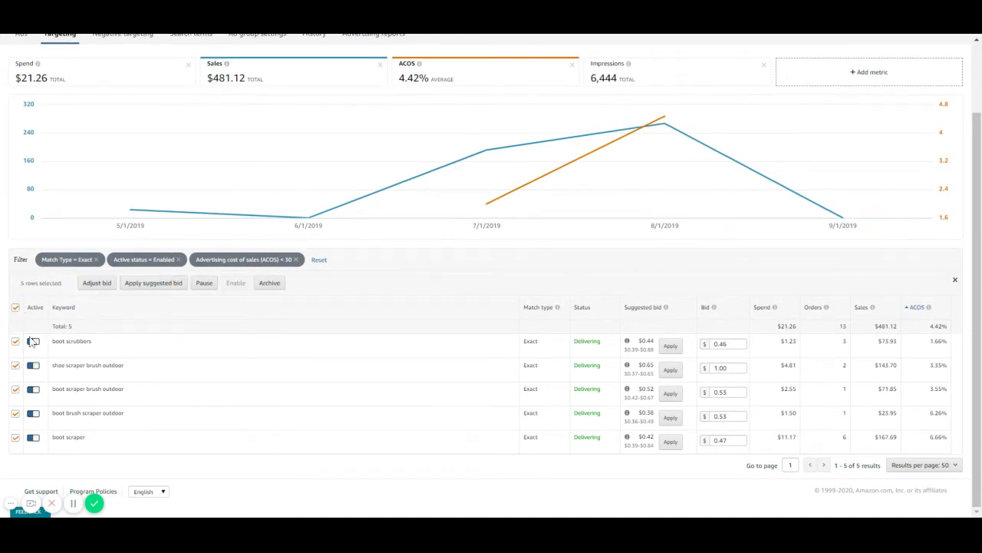
pyautogui.click(92, 284)
pyautogui.click(111, 285)
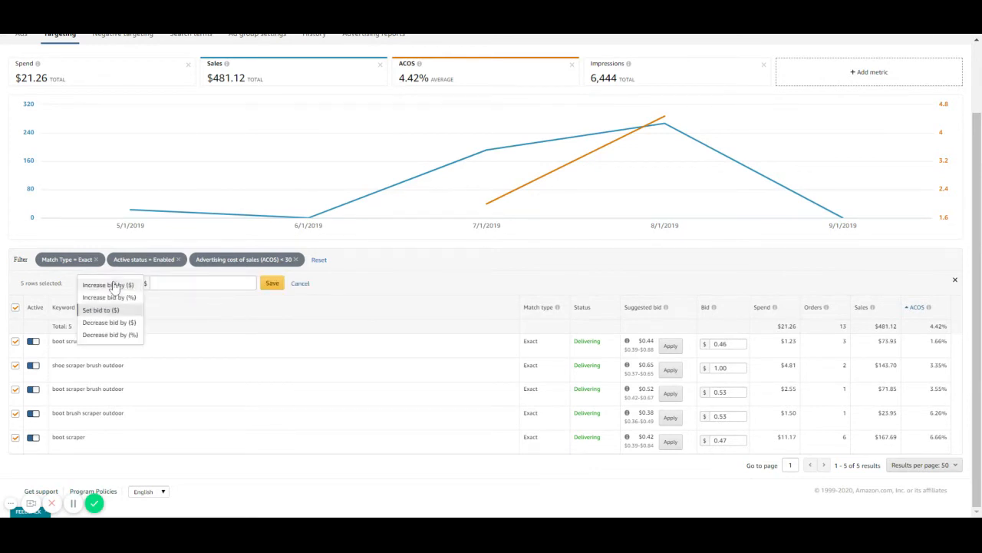
pyautogui.click(115, 297)
pyautogui.click(162, 283)
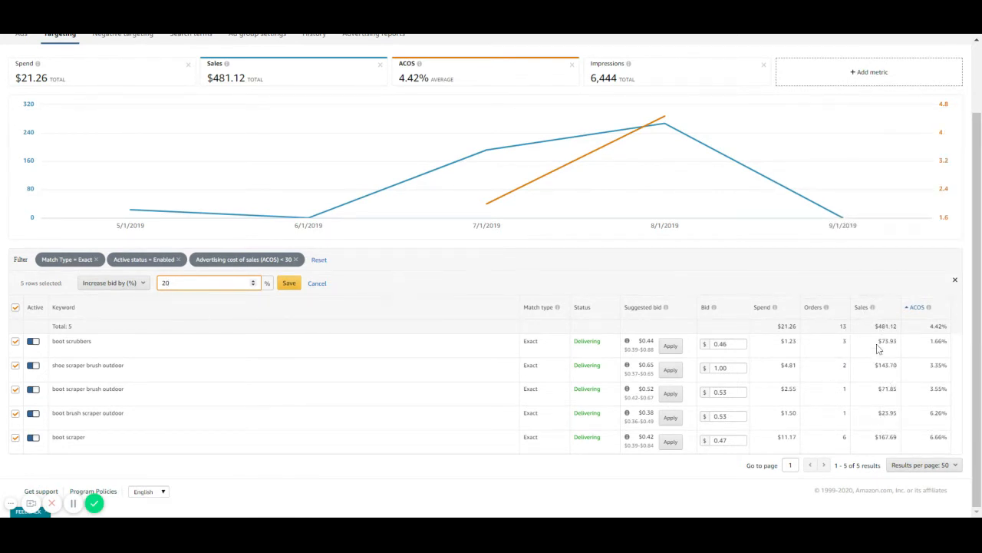
pyautogui.click(288, 284)
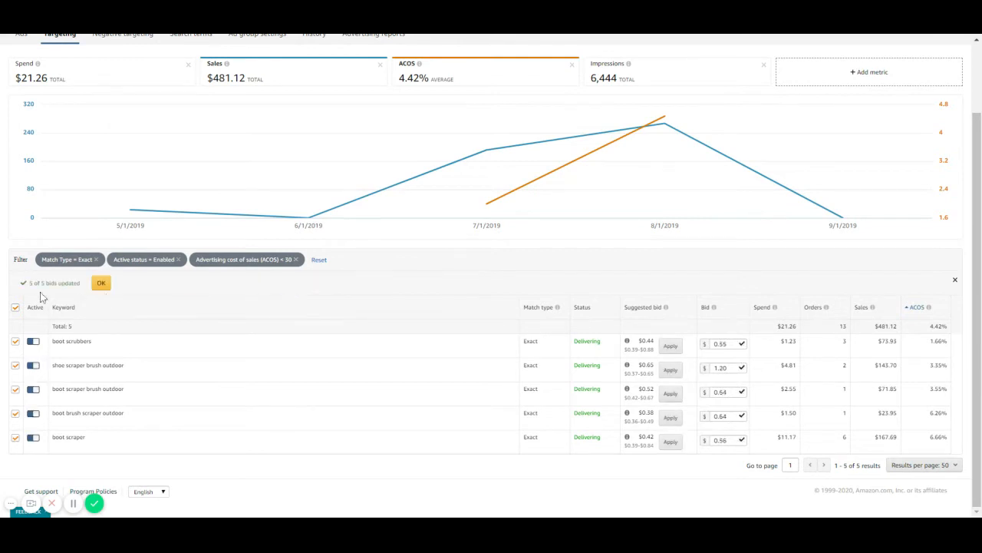
pyautogui.click(101, 283)
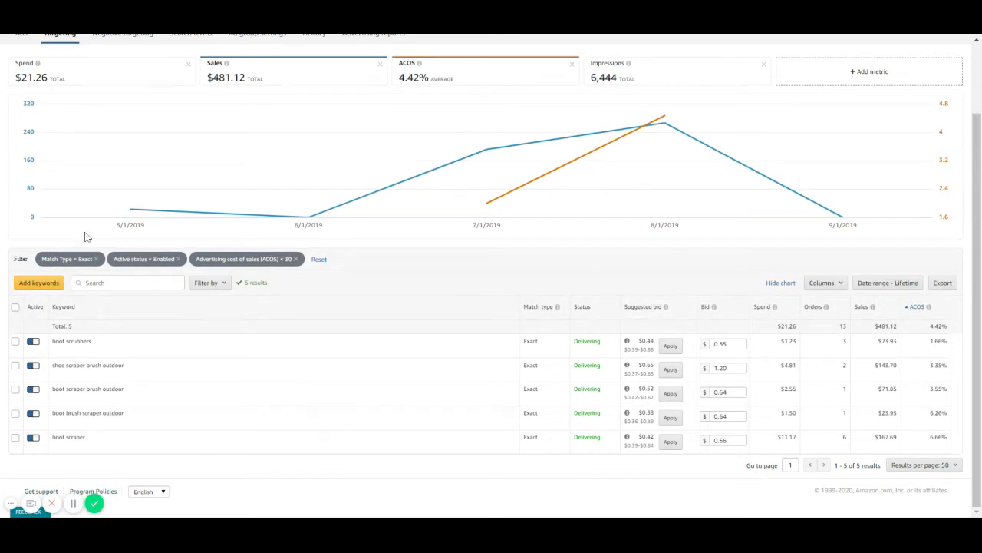
pyautogui.moveTo(119, 212)
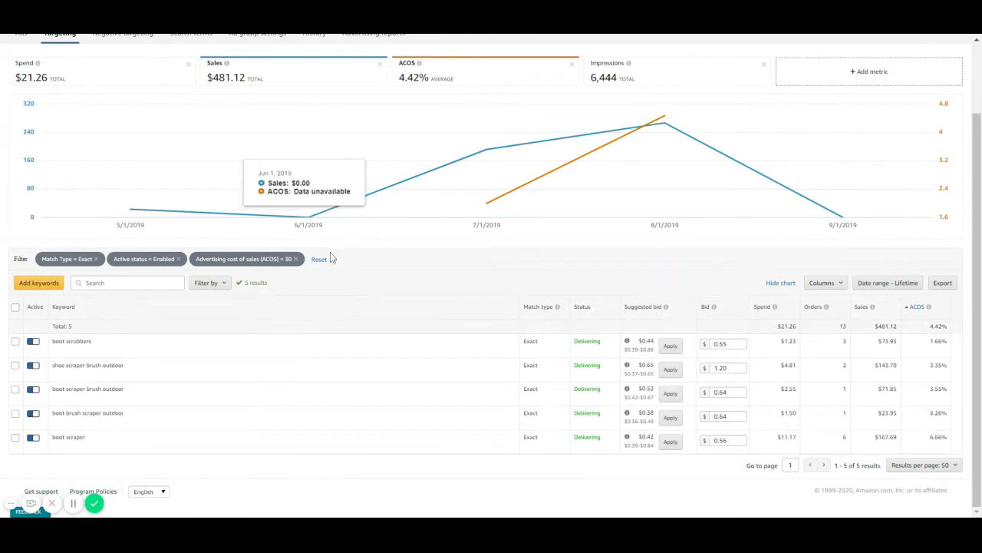
pyautogui.click(284, 261)
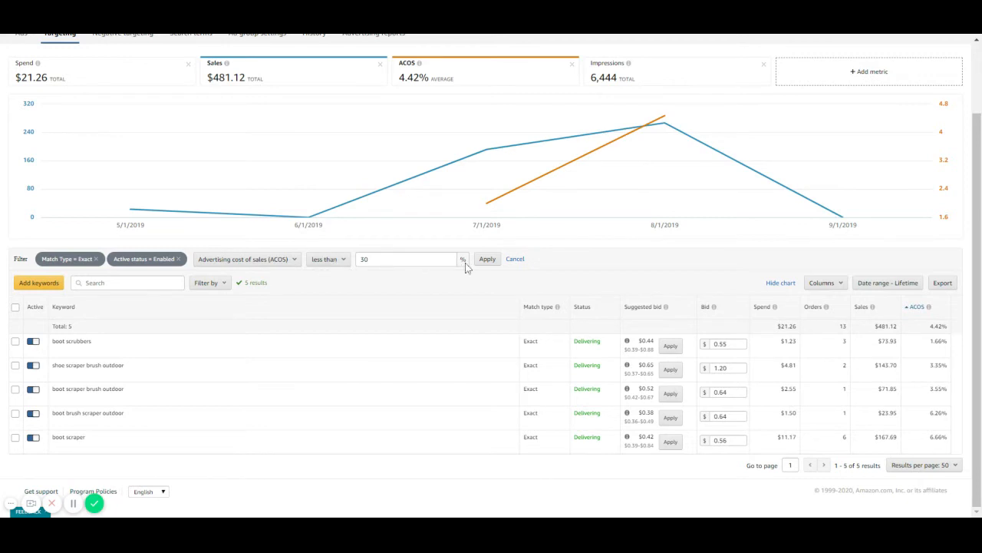
pyautogui.click(322, 261)
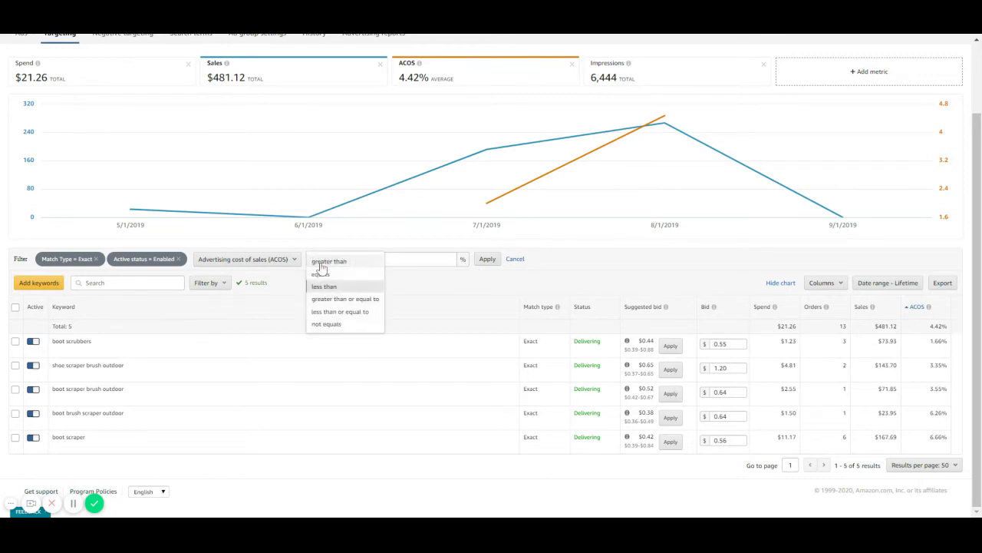
pyautogui.click(338, 263)
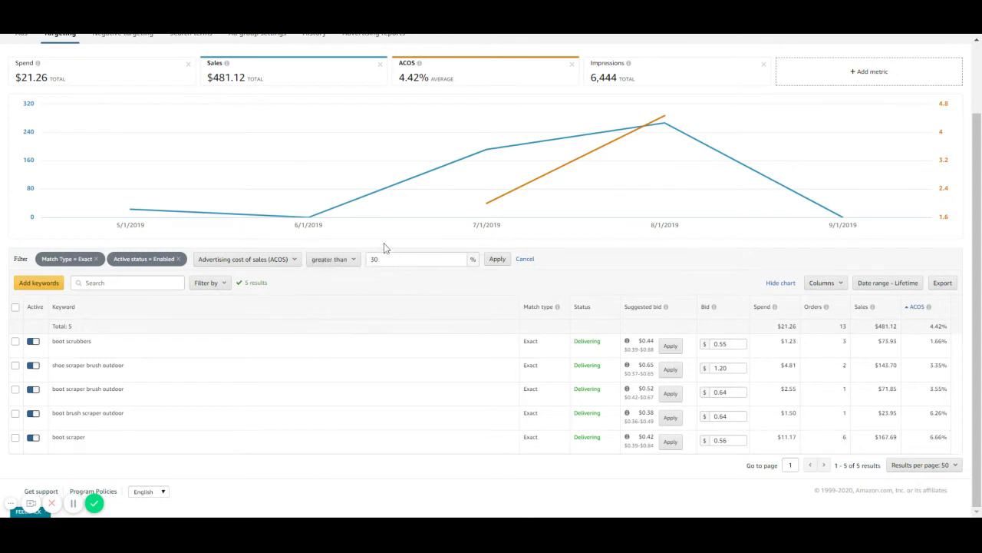
pyautogui.click(498, 259)
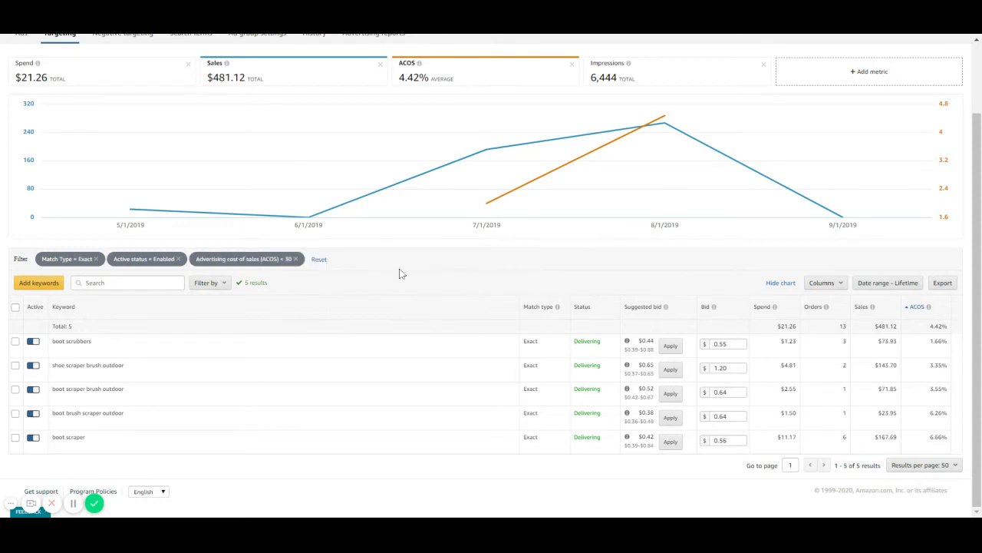
# Remove the ACOS filter from the keyword list, keeping the match type and active status filters.
pyautogui.click(296, 259)
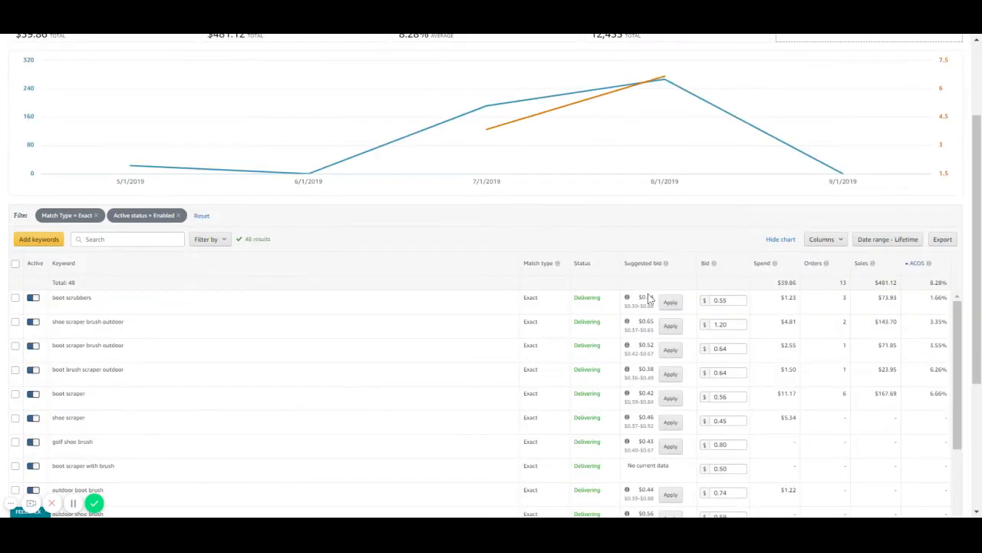
pyautogui.click(826, 240)
pyautogui.click(829, 242)
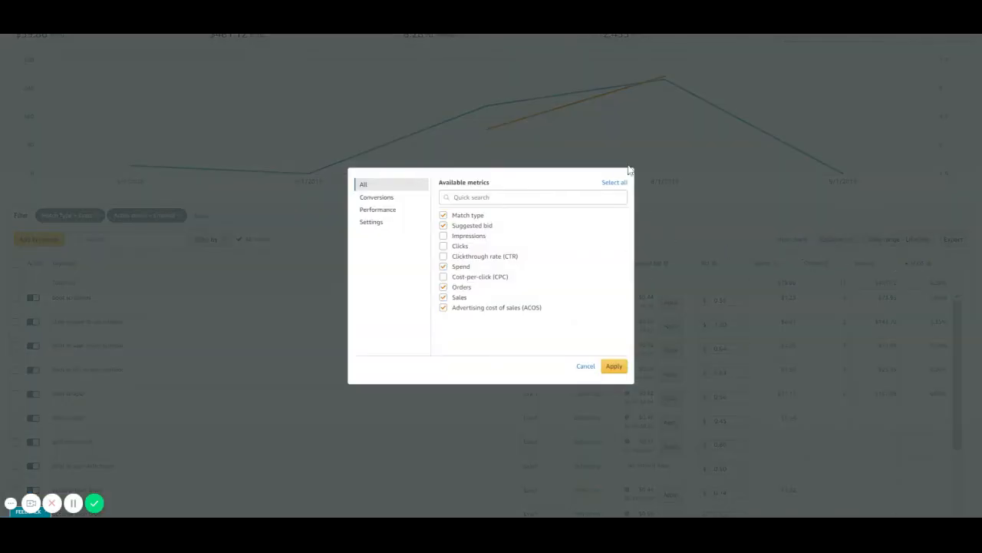
pyautogui.click(587, 367)
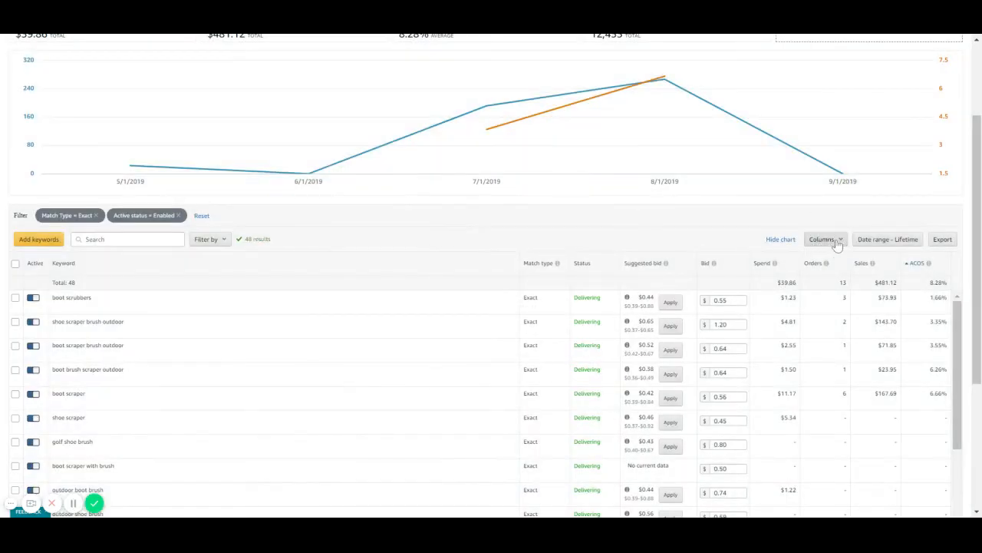
# Add the Clicks metric as a column in the keyword table.
pyautogui.click(837, 245)
pyautogui.click(834, 253)
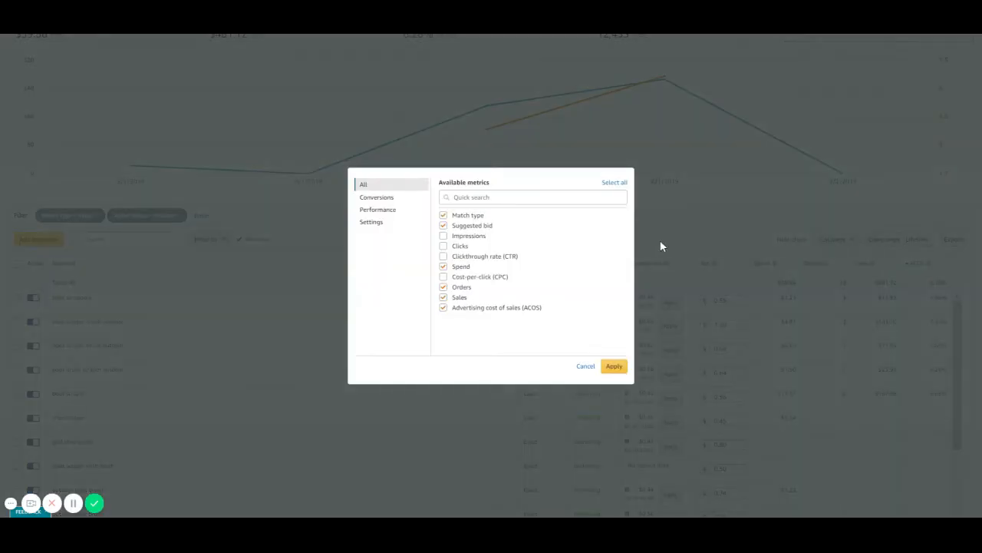
pyautogui.click(443, 246)
pyautogui.click(615, 366)
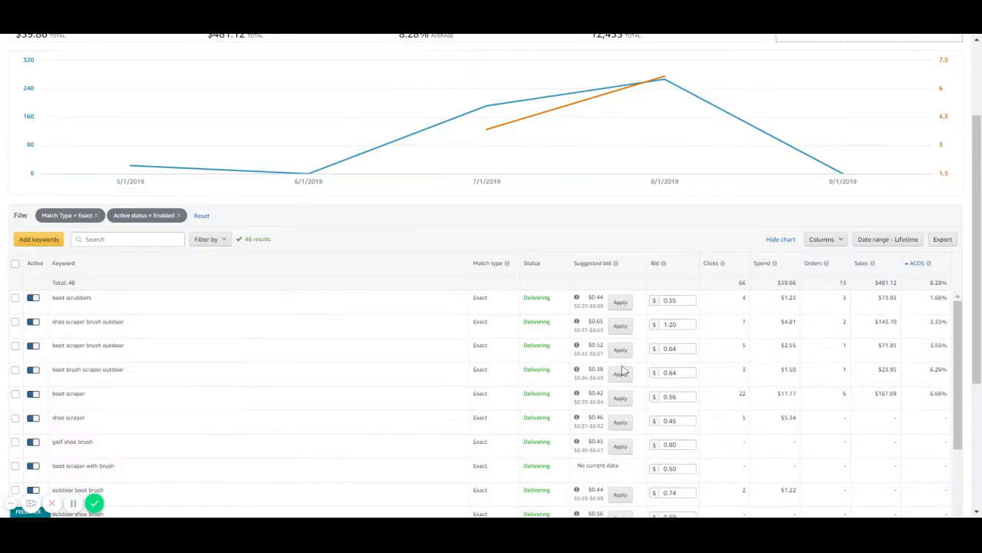
# Filter the keywords to those with clicks greater than 7.
pyautogui.click(208, 240)
pyautogui.click(221, 258)
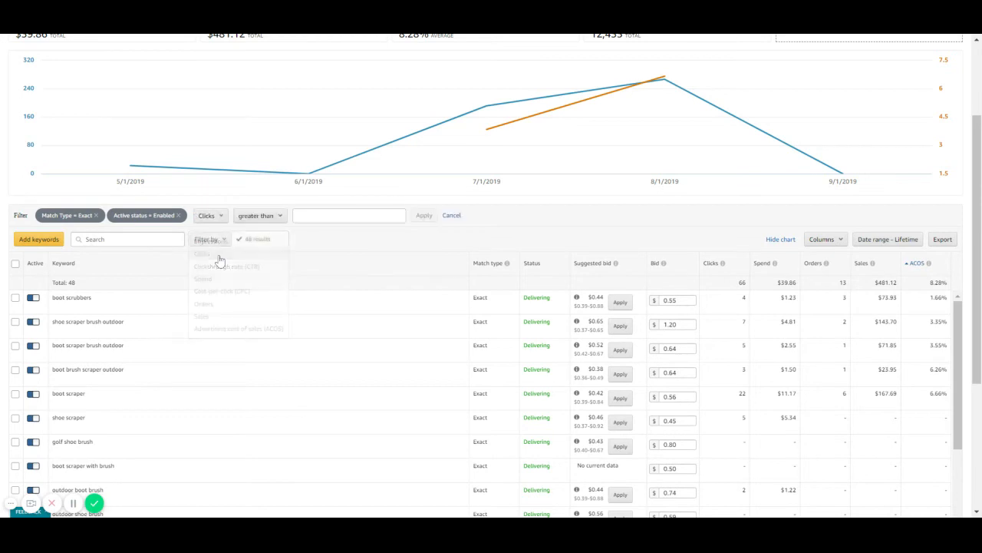
pyautogui.click(299, 215)
pyautogui.write('7')
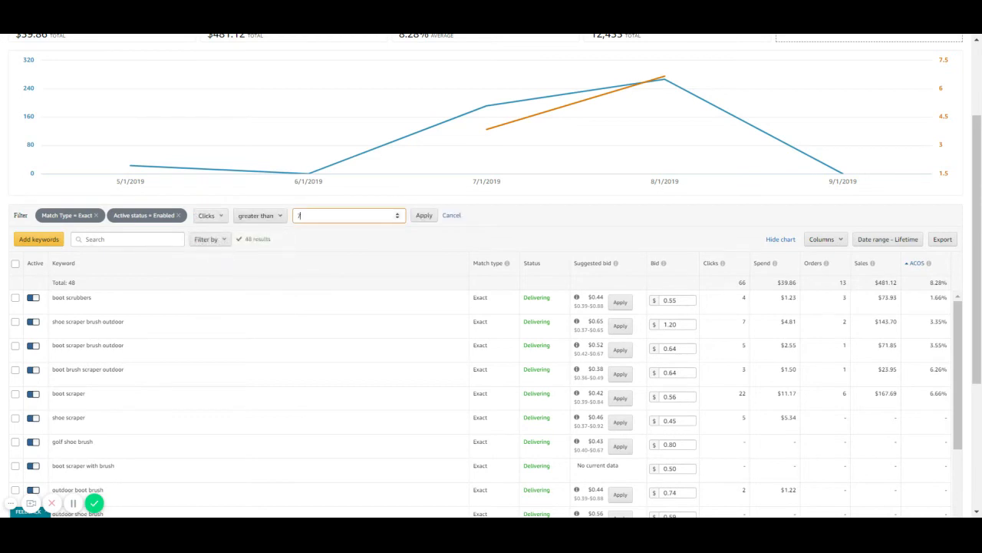
pyautogui.click(421, 224)
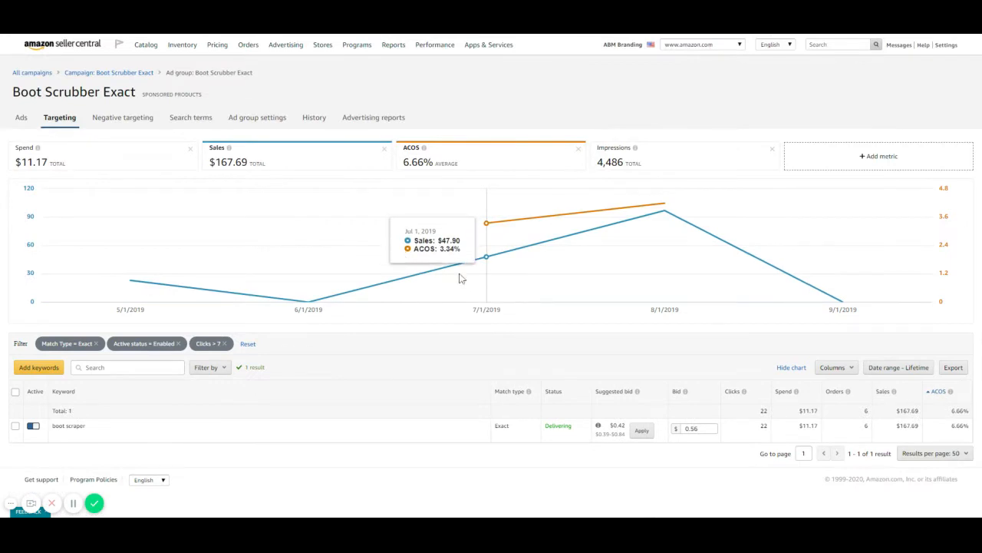
# Add a filter for keywords with sales equal to 0 alongside the existing clicks filter.
pyautogui.click(220, 374)
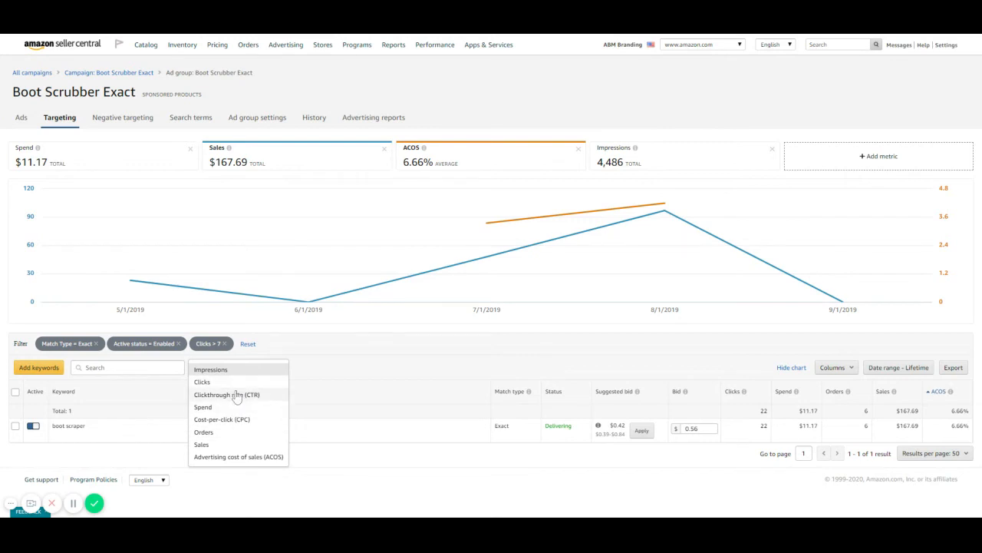
pyautogui.click(229, 445)
pyautogui.click(307, 345)
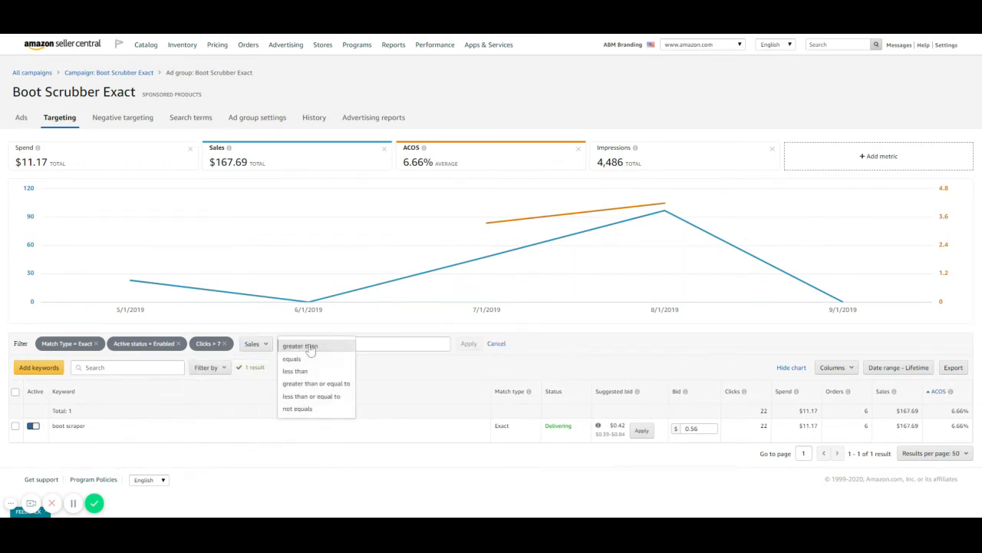
pyautogui.click(310, 372)
pyautogui.click(371, 344)
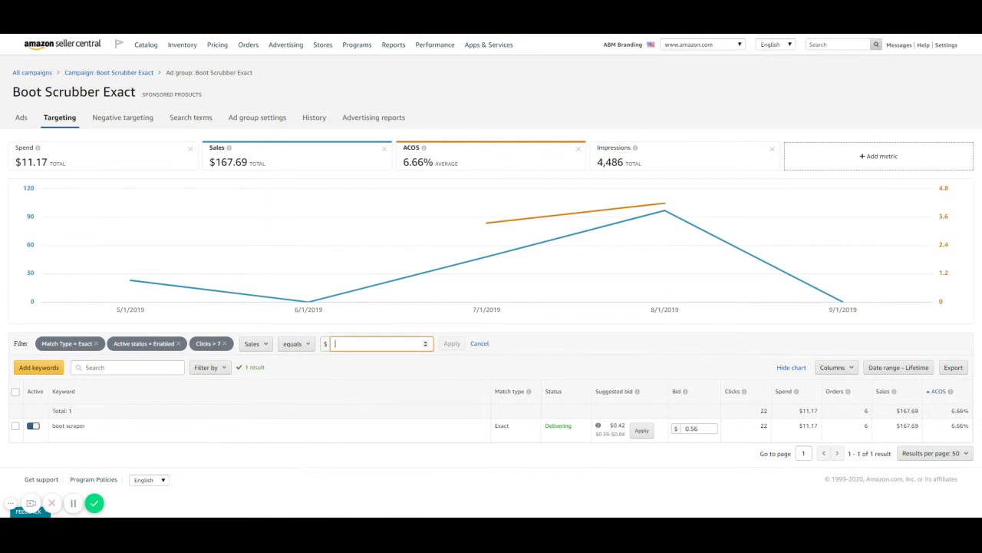
pyautogui.write('0')
pyautogui.click(452, 343)
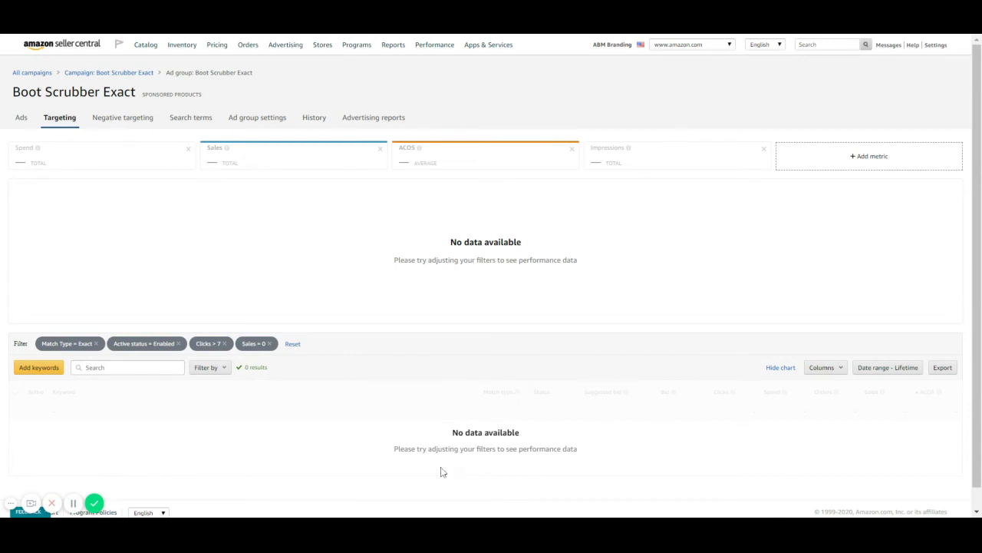
# Remove the Sales filter and change the Clicks filter to equals 0.
pyautogui.click(269, 344)
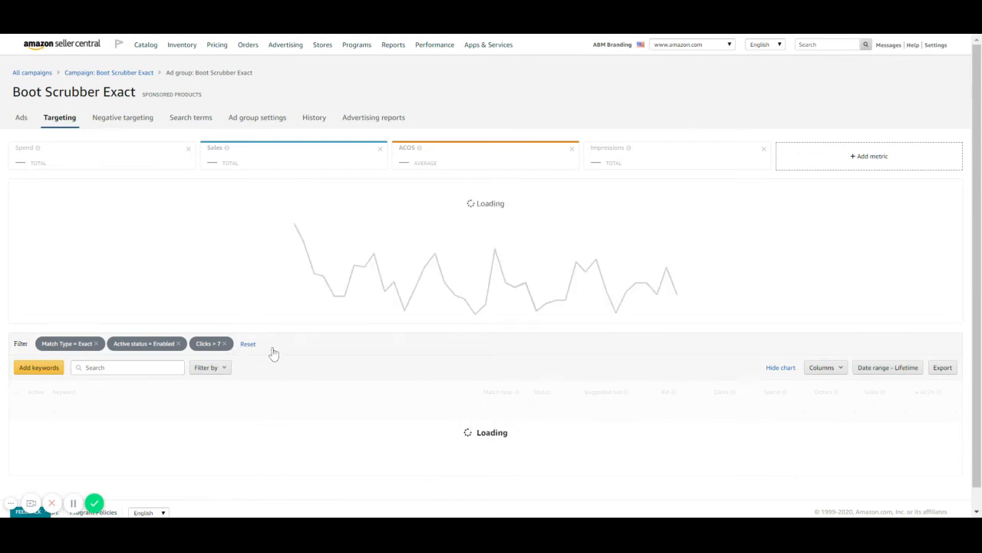
pyautogui.click(217, 347)
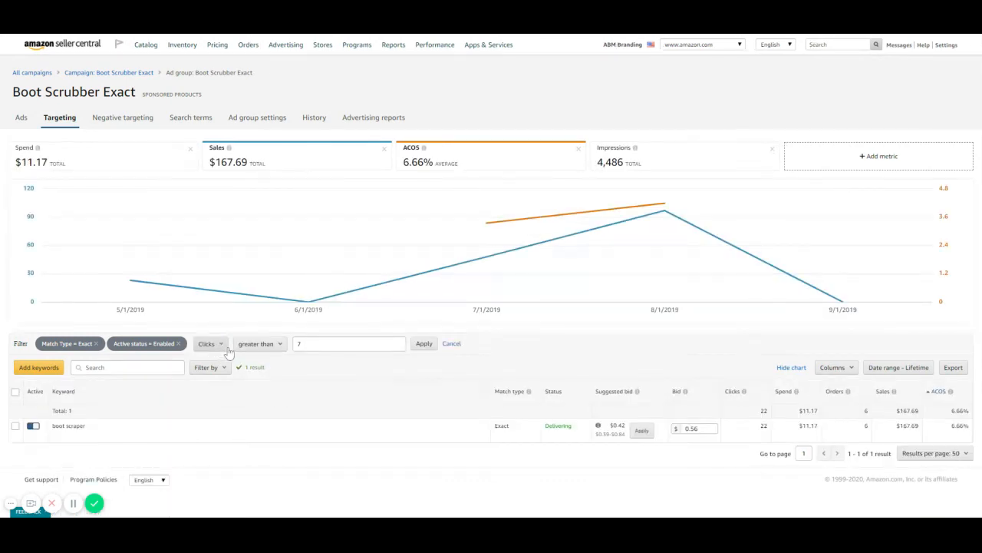
pyautogui.click(257, 343)
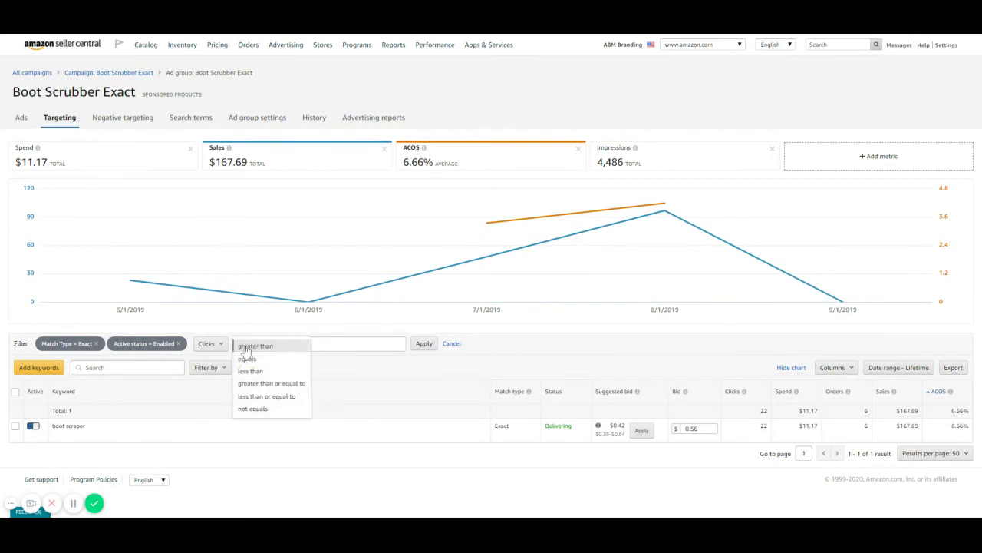
pyautogui.click(294, 359)
pyautogui.click(293, 344)
pyautogui.press('BackSpace')
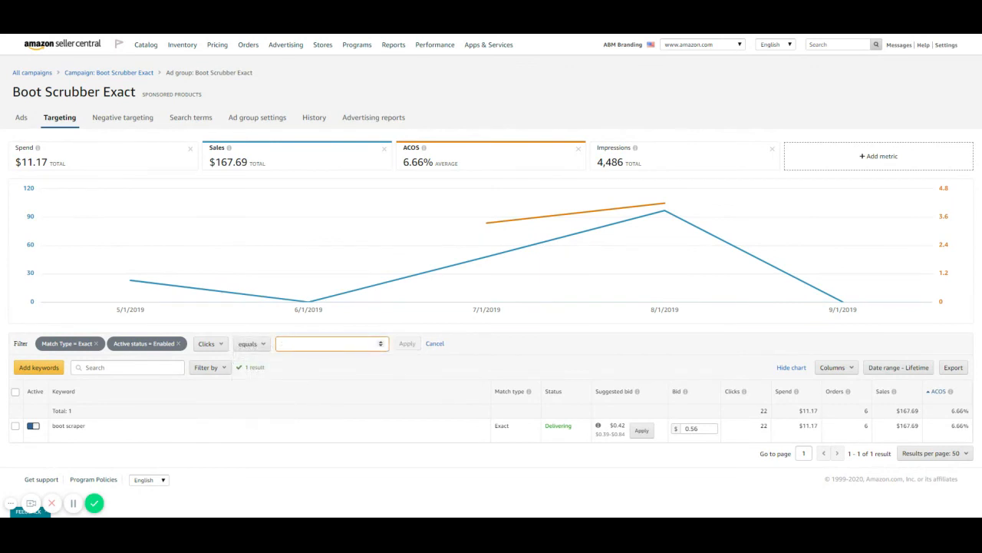
pyautogui.write('0')
pyautogui.click(407, 344)
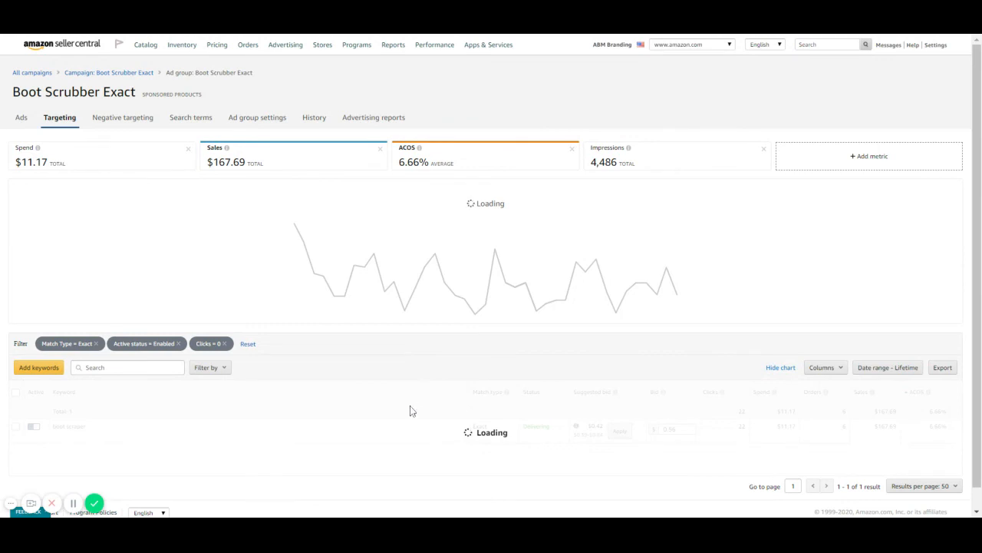
# Add the Impressions metric as a column in the keyword table.
pyautogui.scroll(-1, 368, 284)
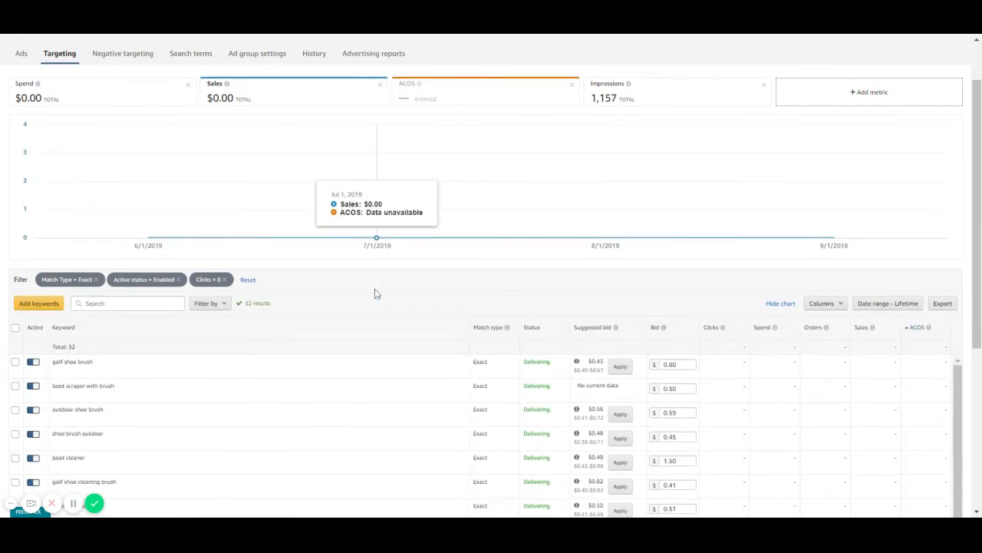
pyautogui.scroll(-1, 323, 273)
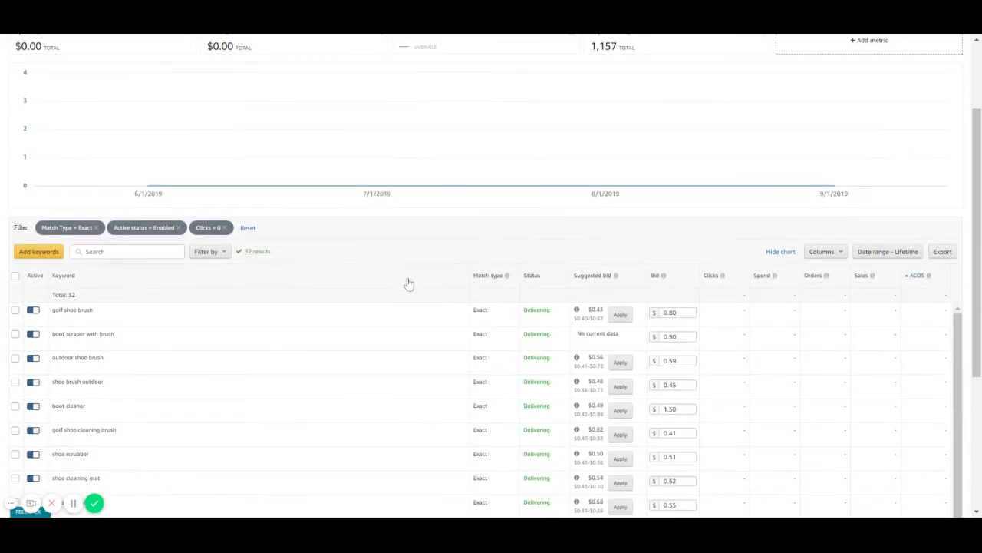
pyautogui.click(817, 239)
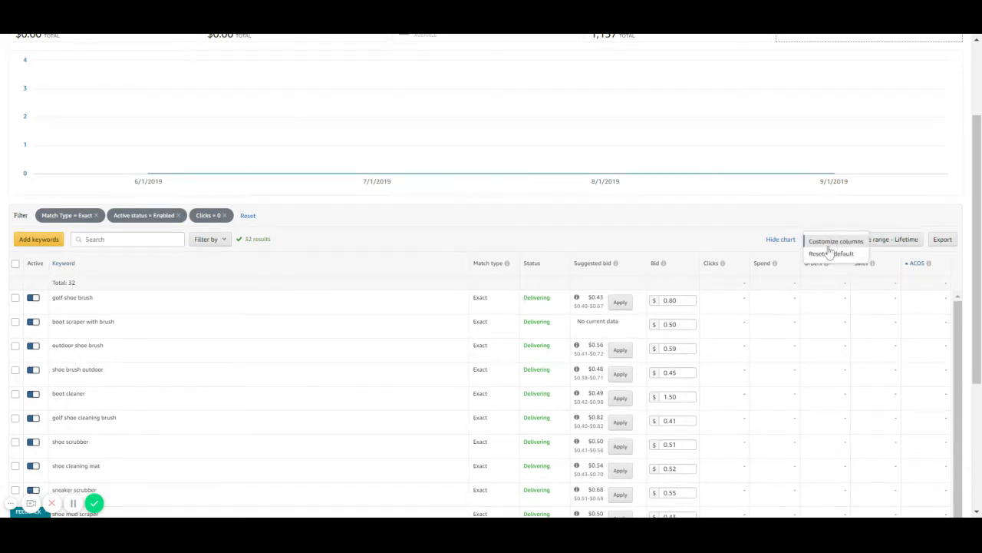
pyautogui.click(829, 244)
pyautogui.click(443, 235)
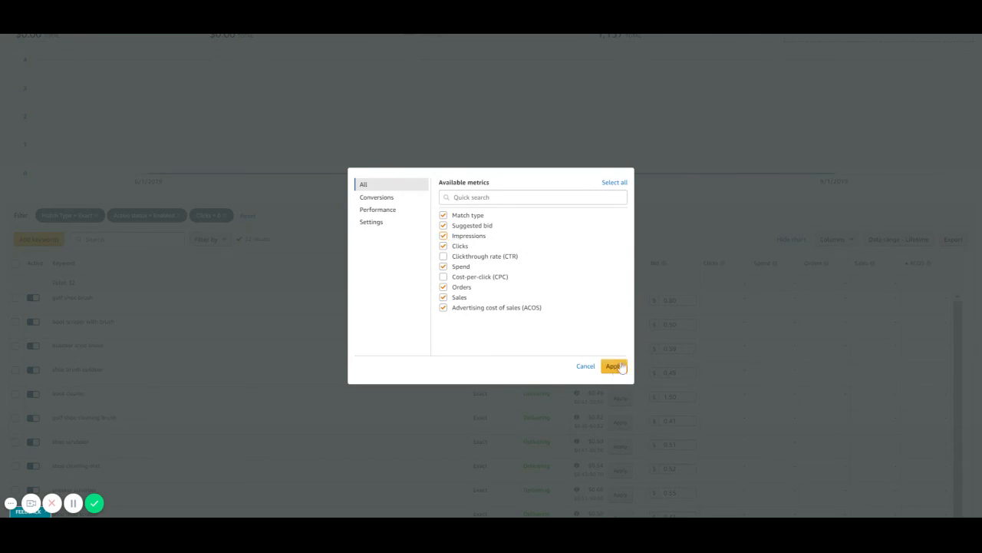
pyautogui.click(618, 366)
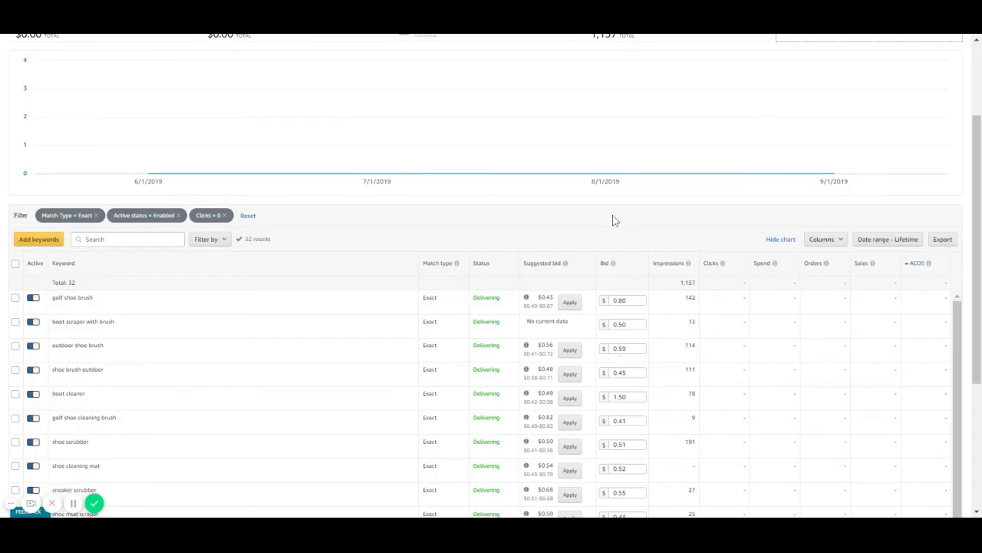
# Look through the zero-click keywords and examine their impressions and current bids.
pyautogui.scroll(-1, 613, 221)
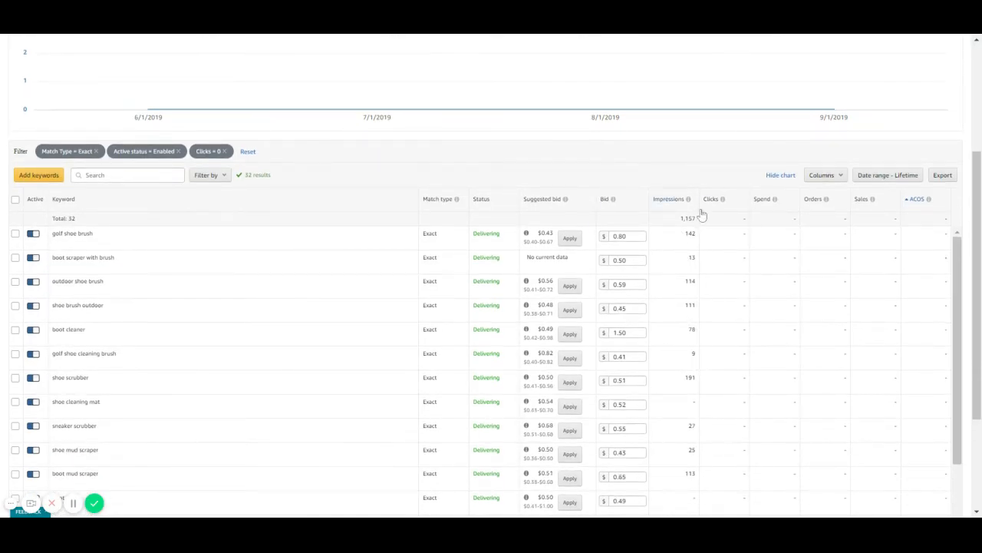
pyautogui.click(722, 199)
pyautogui.scroll(-1, 720, 300)
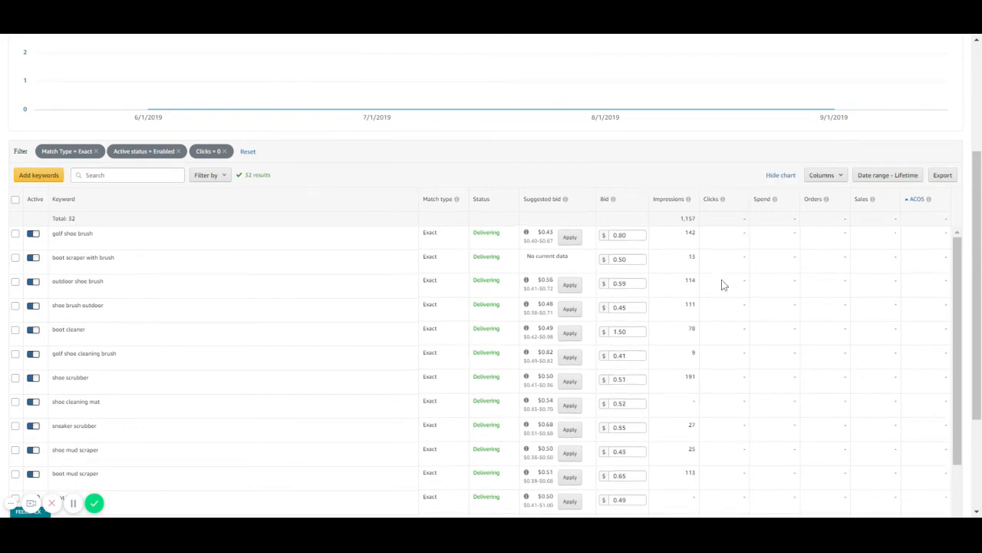
pyautogui.scroll(-2, 721, 295)
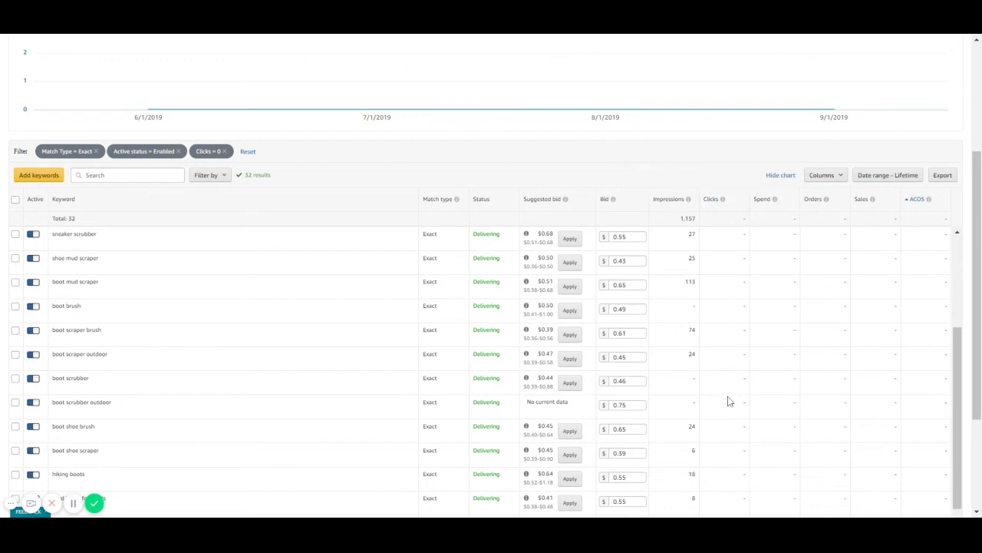
pyautogui.scroll(-5, 729, 400)
pyautogui.scroll(7, 731, 401)
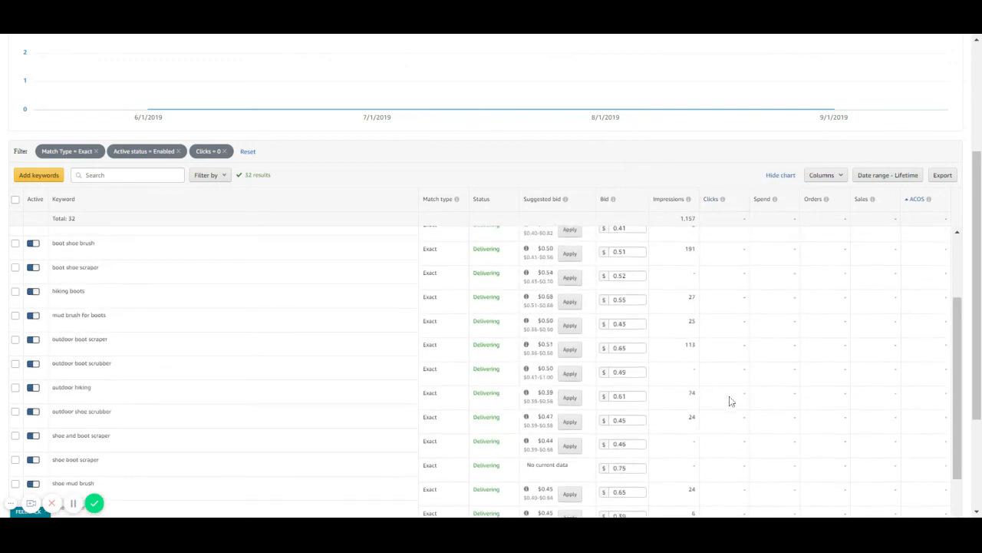
pyautogui.scroll(3, 730, 399)
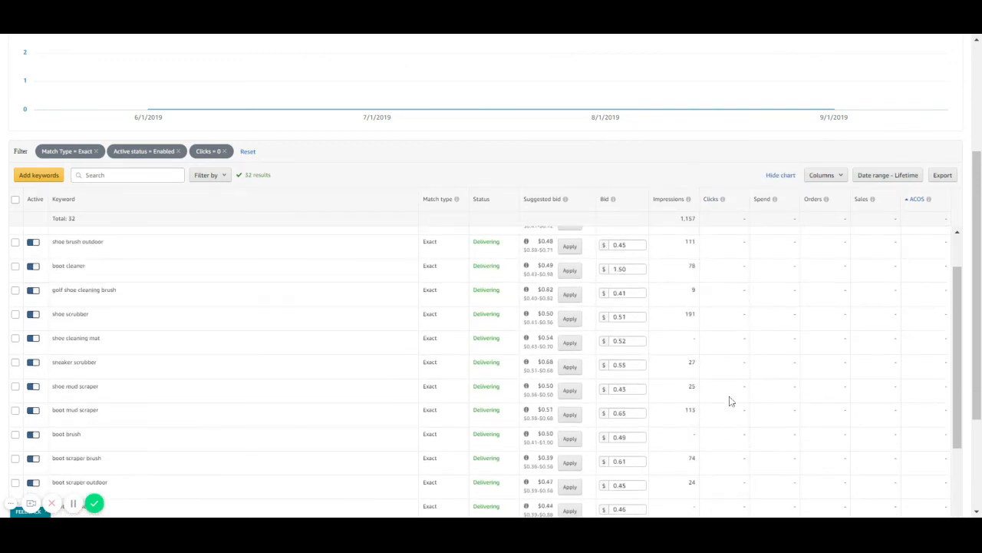
# Select all the filtered zero-click keywords and increase their bids by 20%.
pyautogui.click(16, 199)
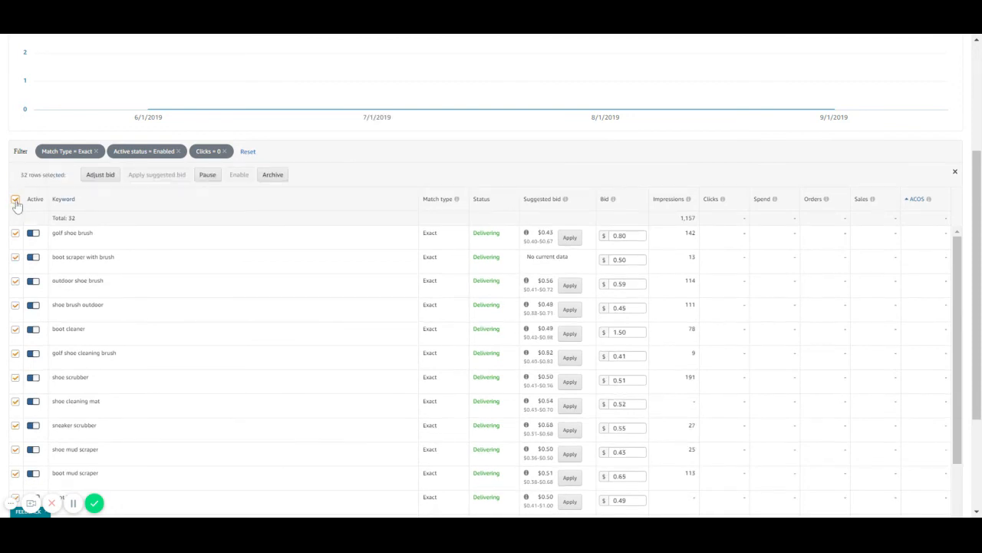
pyautogui.click(100, 175)
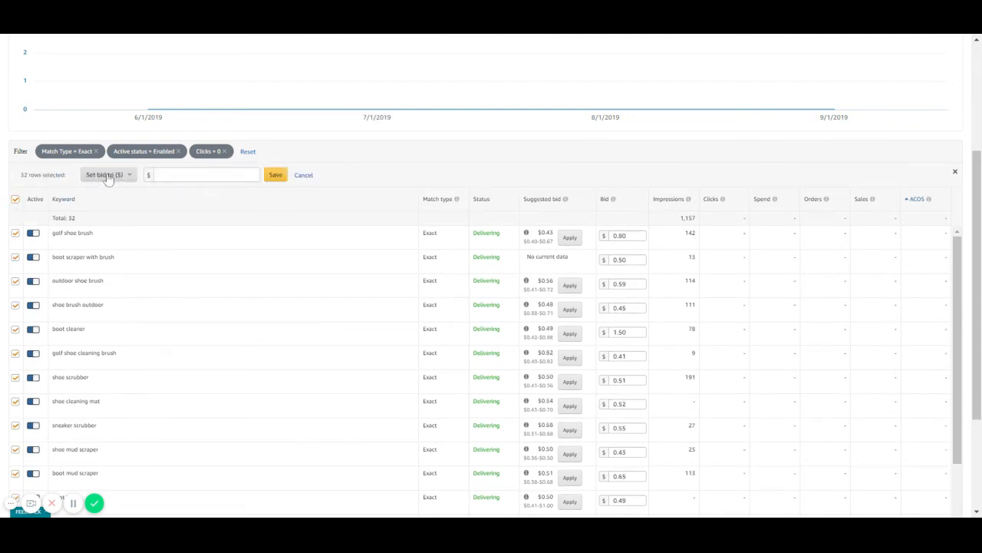
pyautogui.click(109, 176)
pyautogui.click(116, 189)
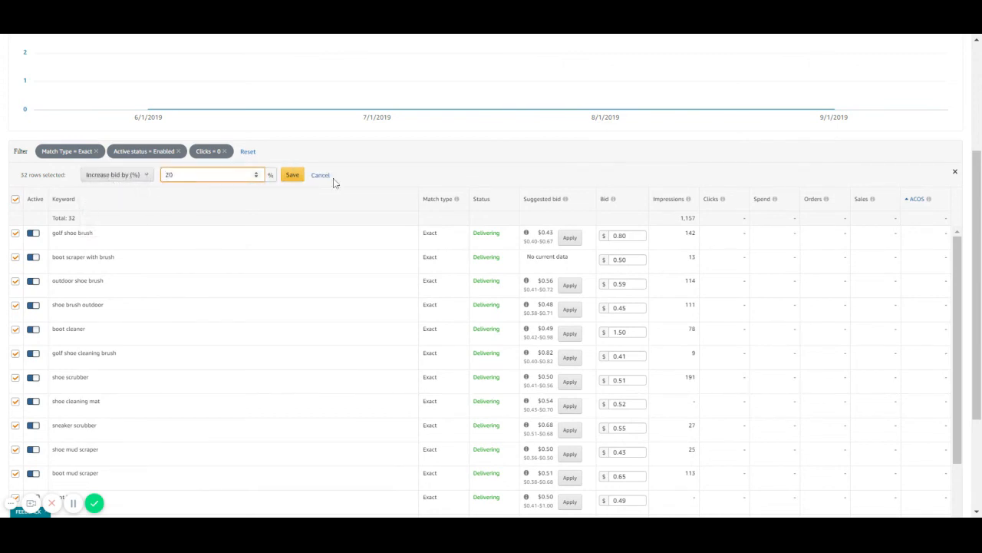
pyautogui.click(292, 176)
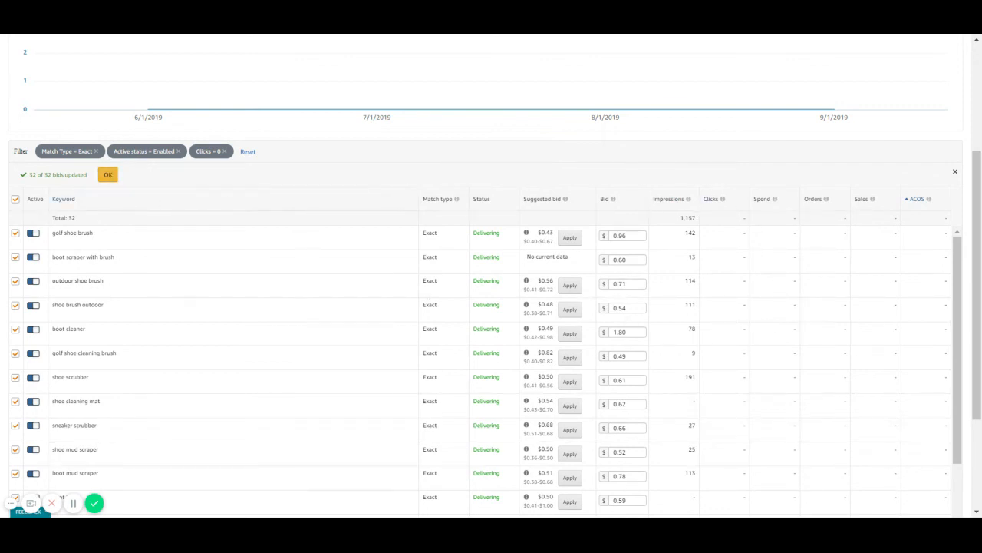
pyautogui.click(108, 175)
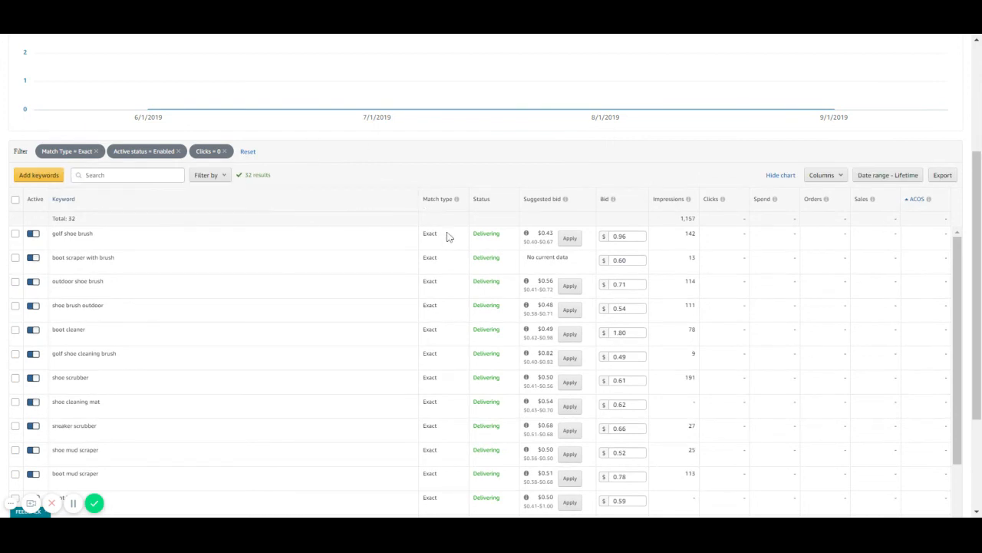
pyautogui.moveTo(456, 199)
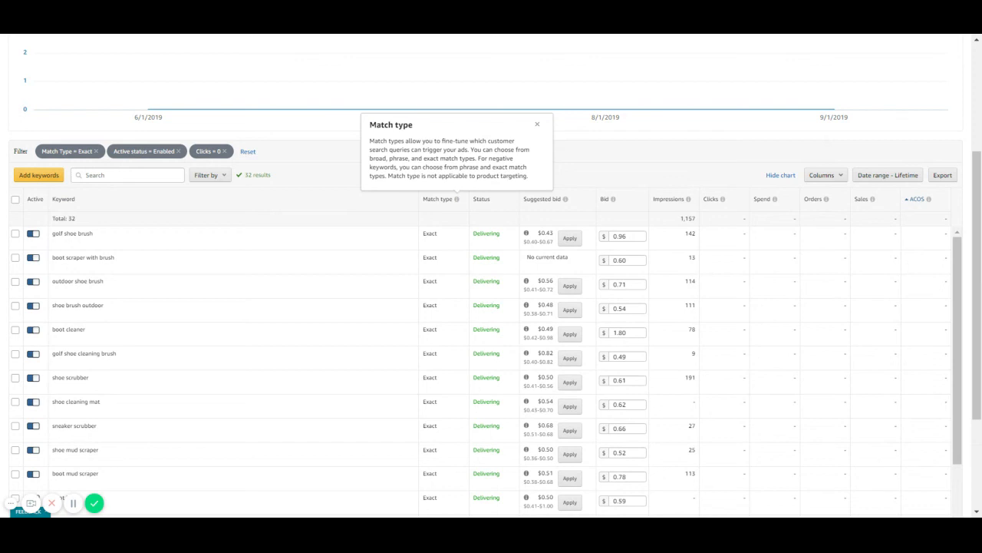
pyautogui.moveTo(929, 200)
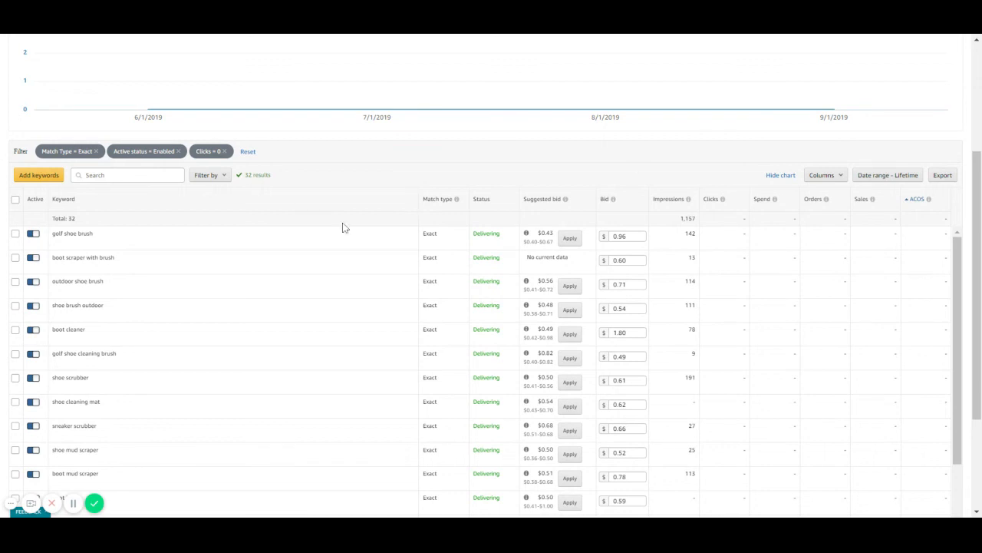
pyautogui.scroll(3, 343, 227)
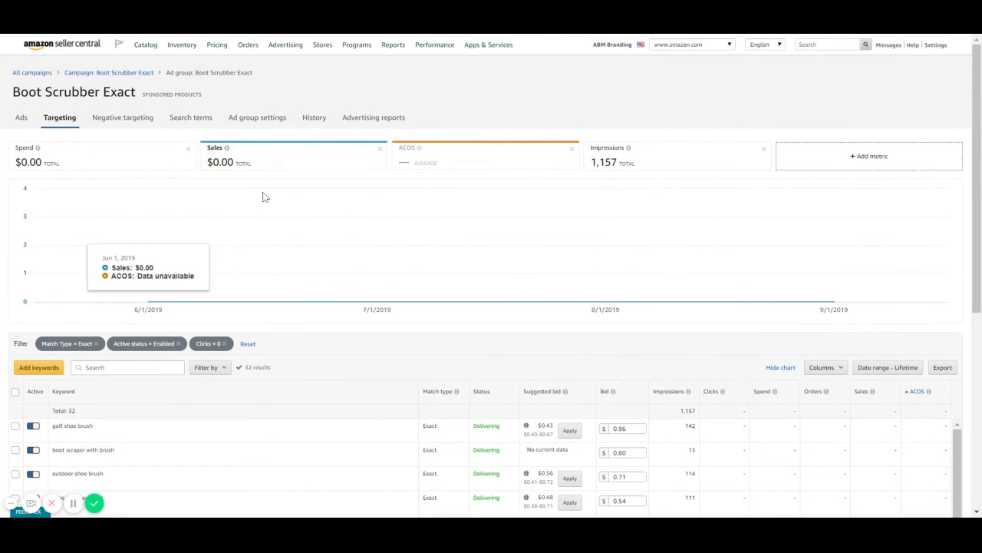